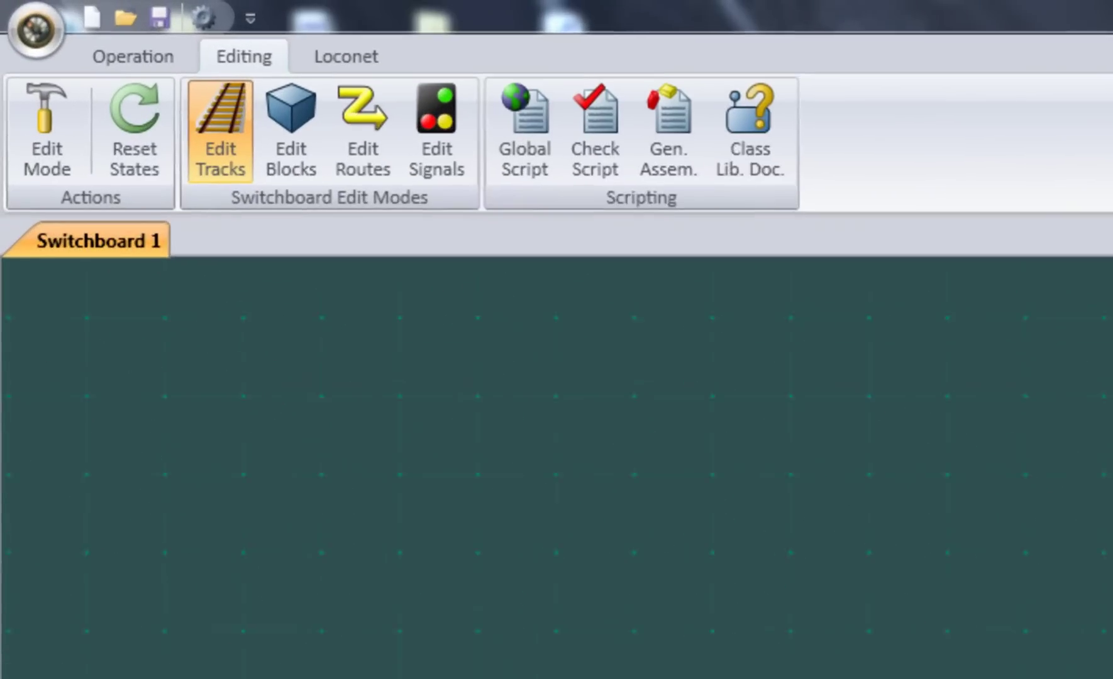
Step: Switch the switchboard from edit mode to operation mode and back to edit mode
left_click(212, 19)
left_click(212, 19)
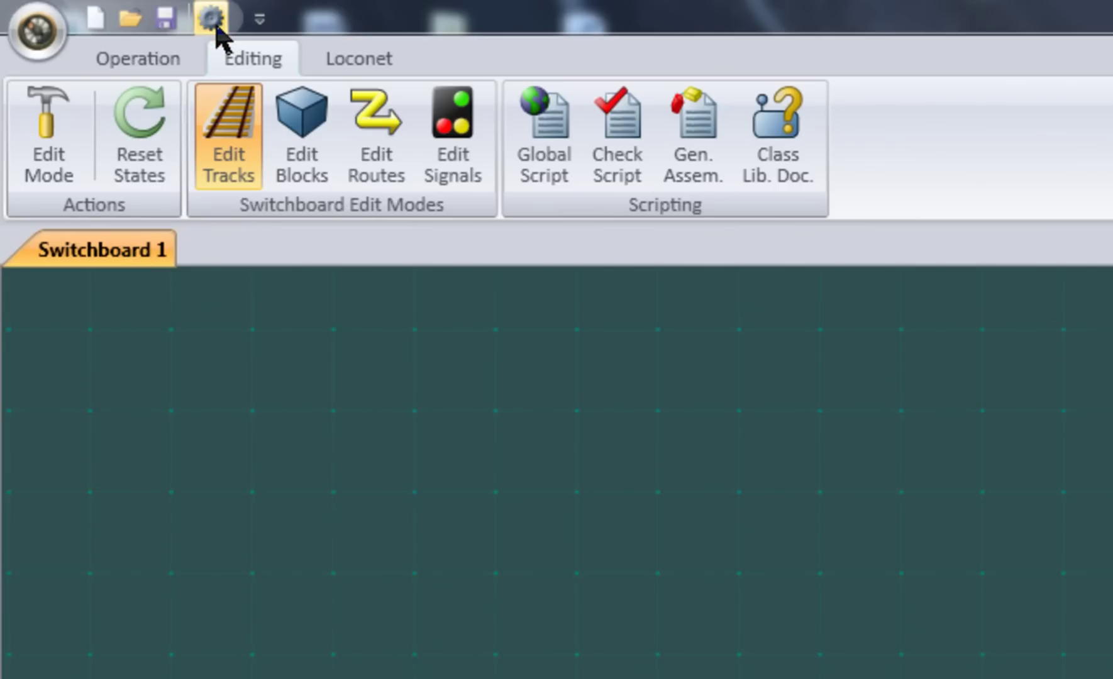
left_click(156, 61)
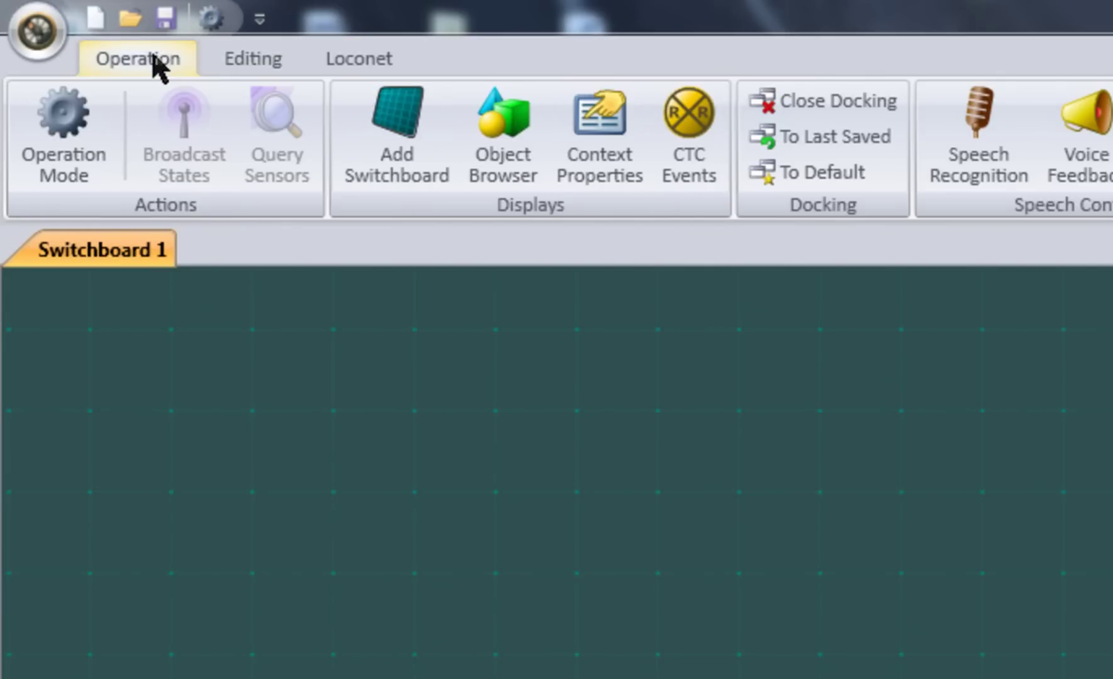
left_click(58, 125)
left_click(253, 58)
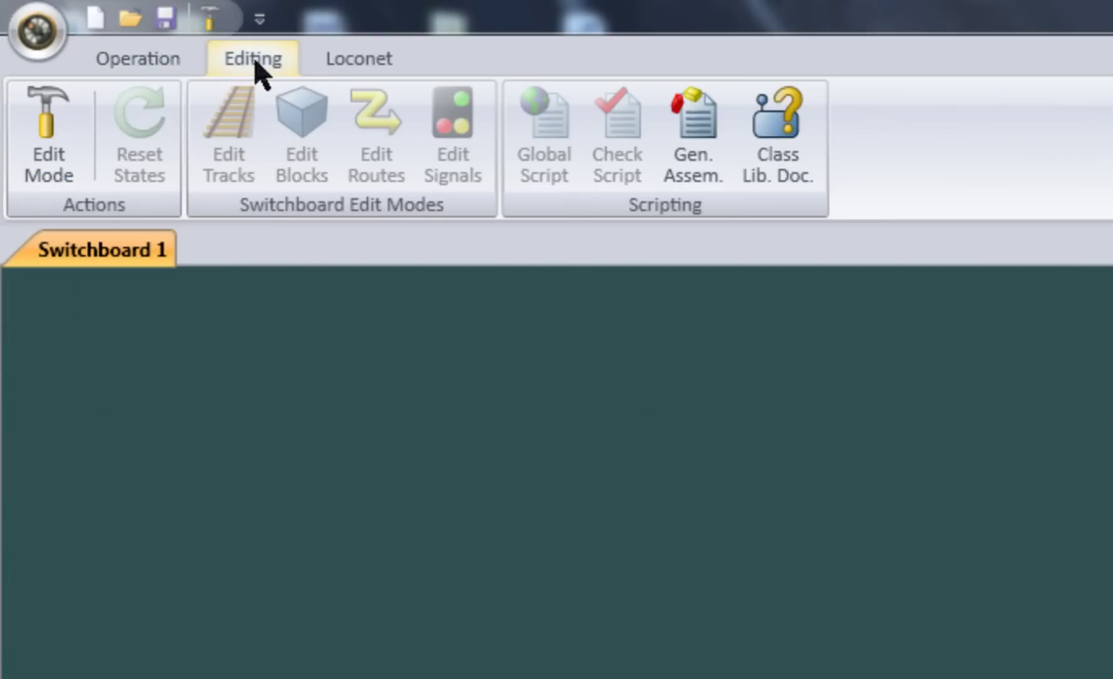
left_click(53, 128)
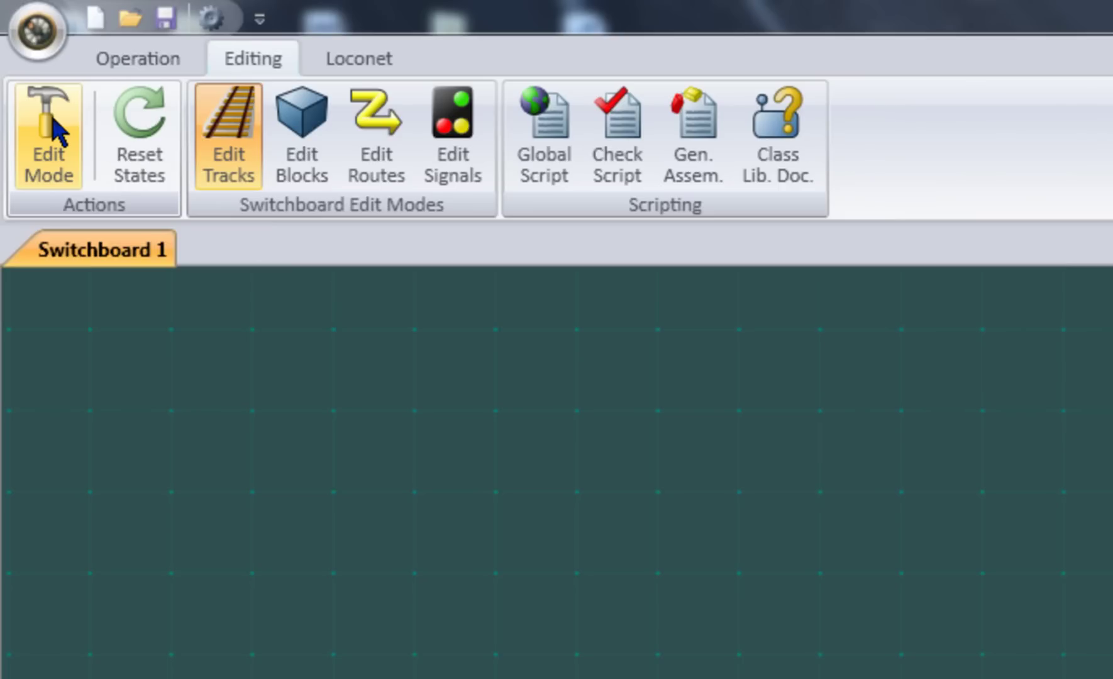
left_click(53, 129)
left_click(58, 132)
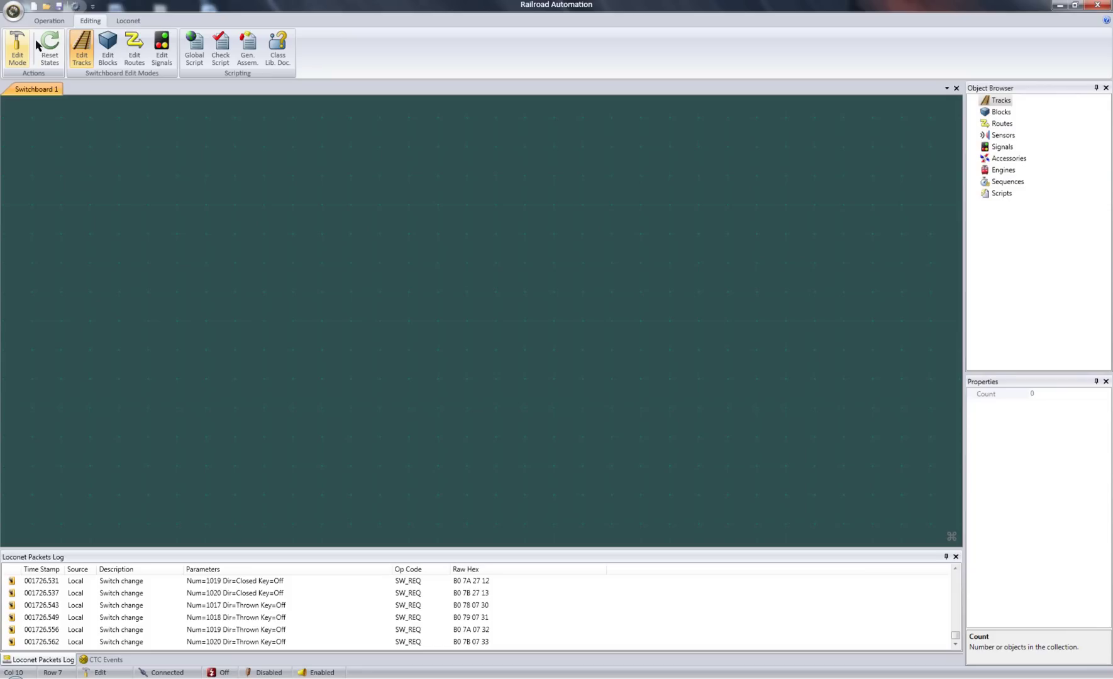
Step: Close all docked windows, and redisplay only the Object Browser and the context Properties window
left_click(50, 21)
left_click(286, 37)
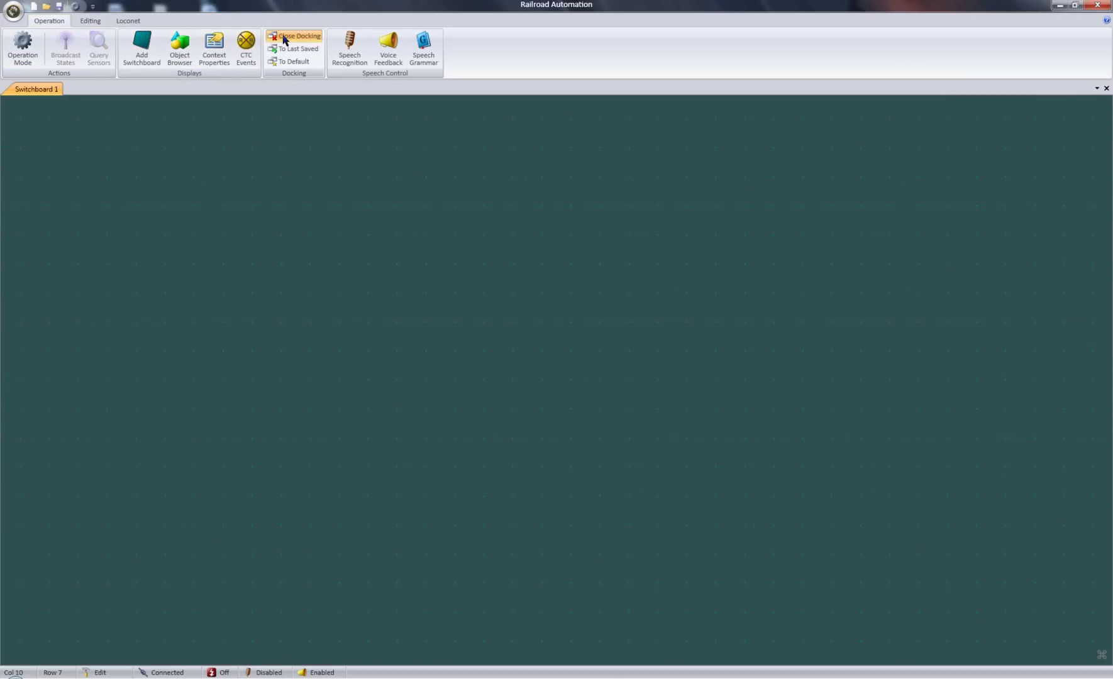
left_click(179, 45)
left_click(216, 53)
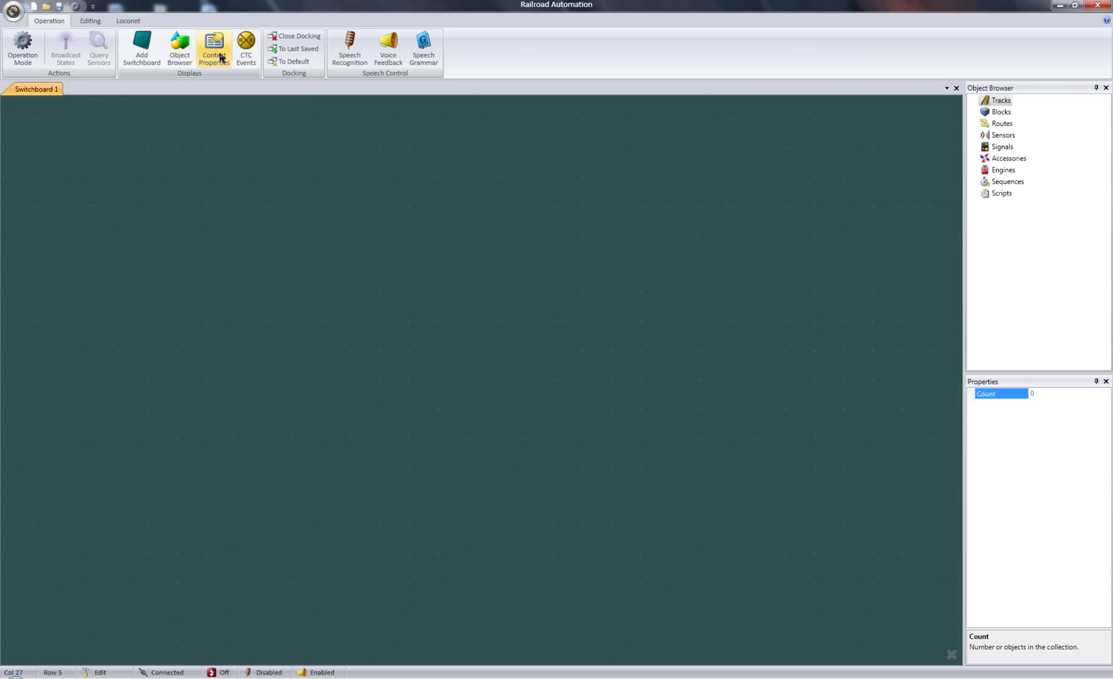
Step: Open the recent document Sample Layout.rra and dock the Object Browser above the Properties window, to the left of the switchboard
left_click(12, 11)
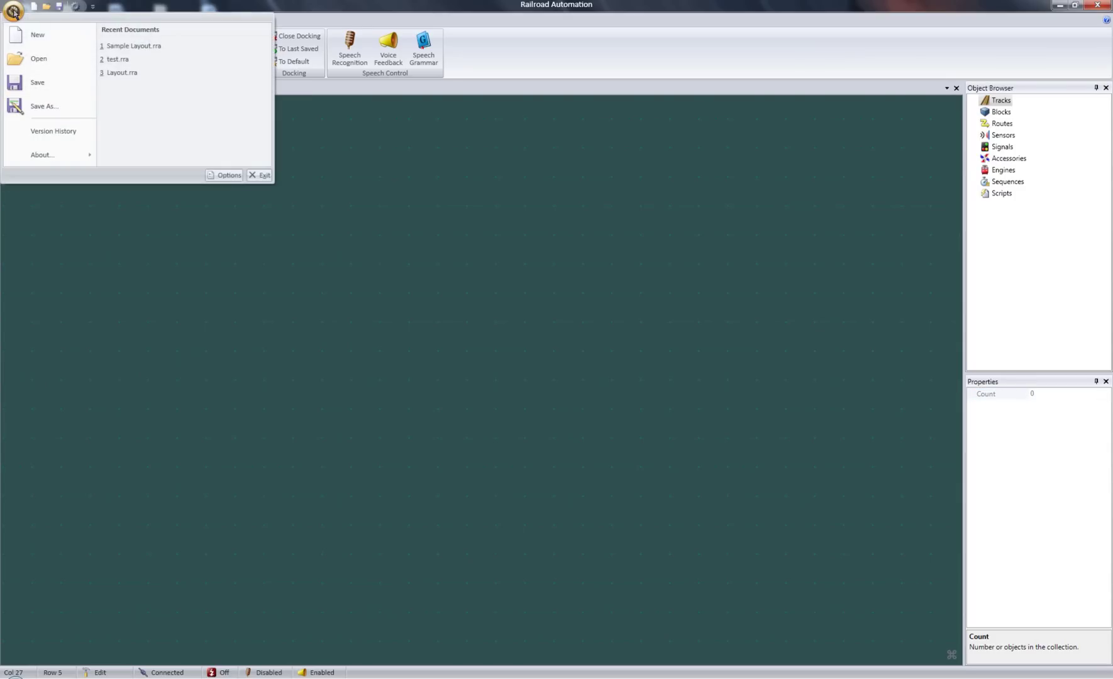
left_click(120, 47)
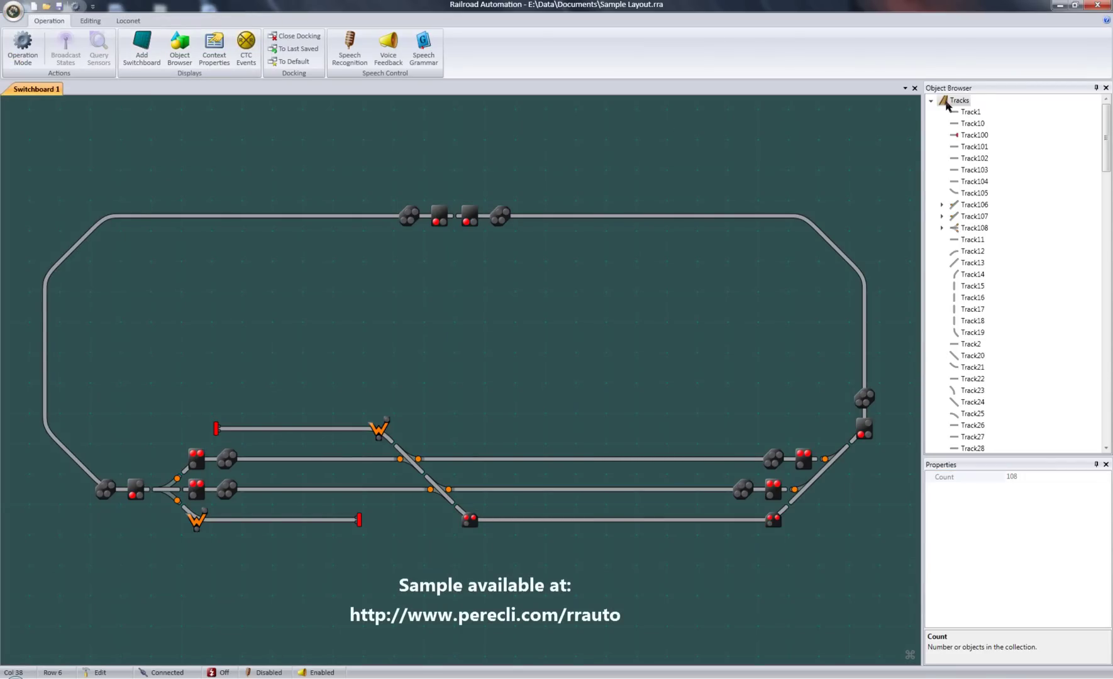
left_click_drag(978, 89, 17, 380)
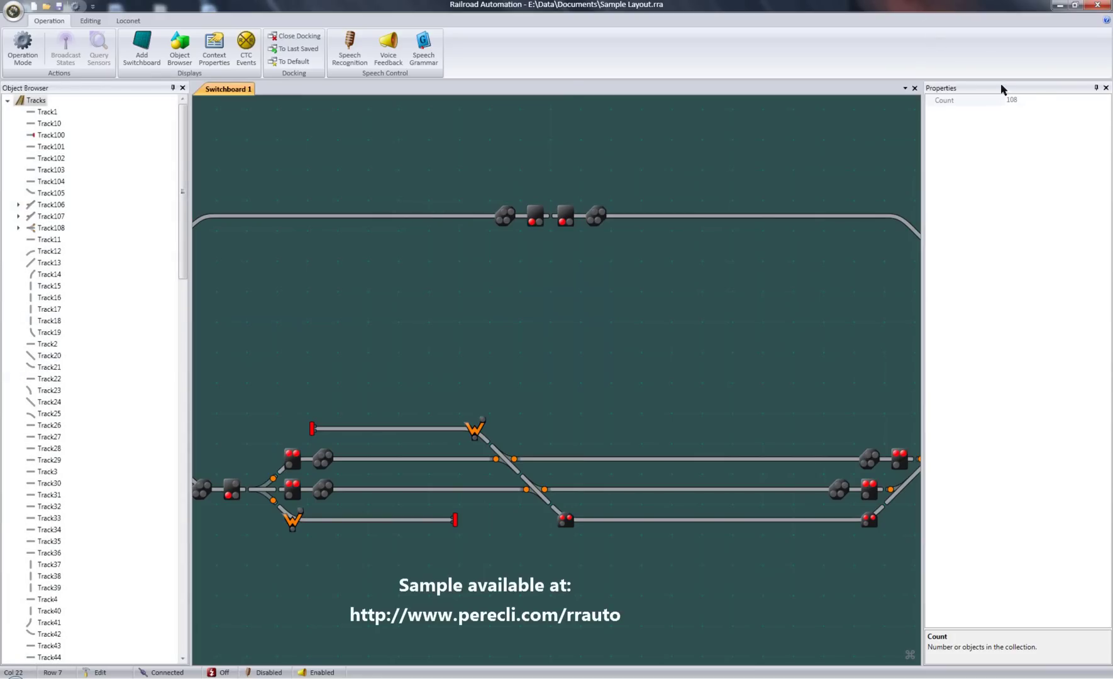
left_click_drag(1002, 88, 94, 390)
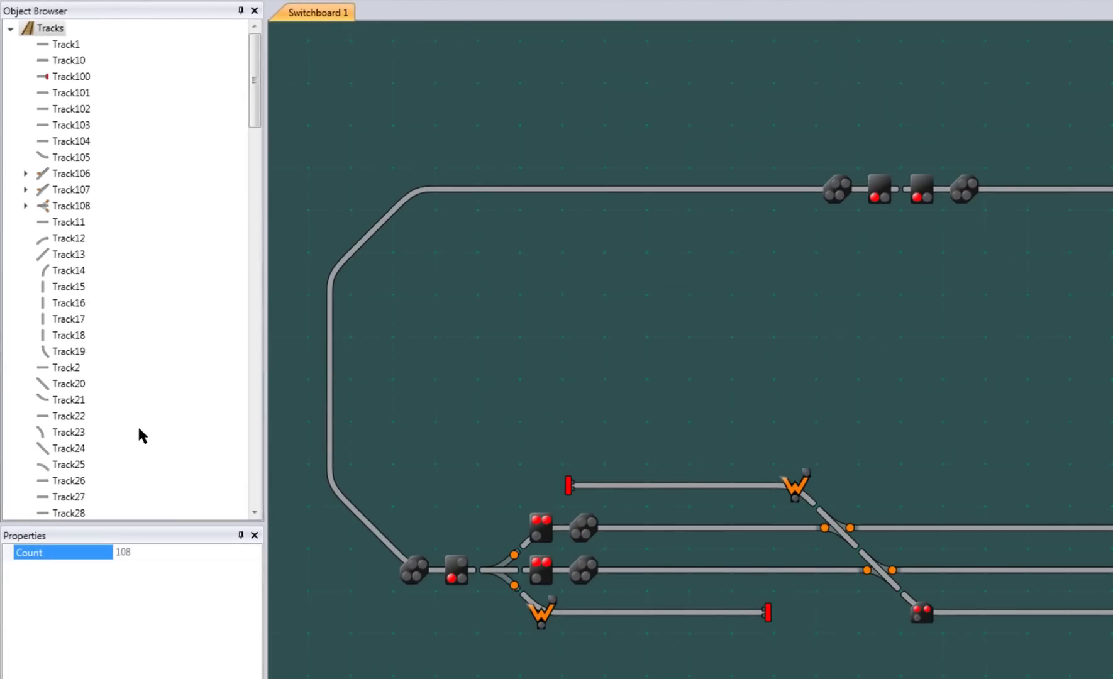
Step: Examine the switchboard highlights and properties of individual tracks from Track14 to Track20, including the Name property
left_click(66, 274)
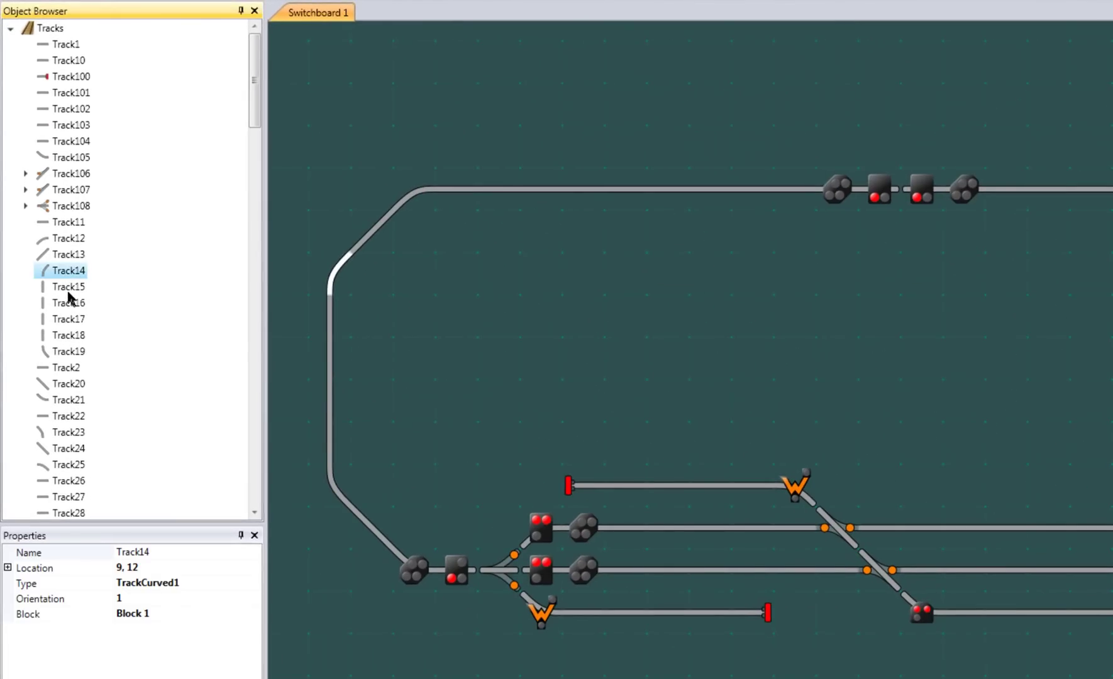
left_click(69, 302)
left_click(74, 319)
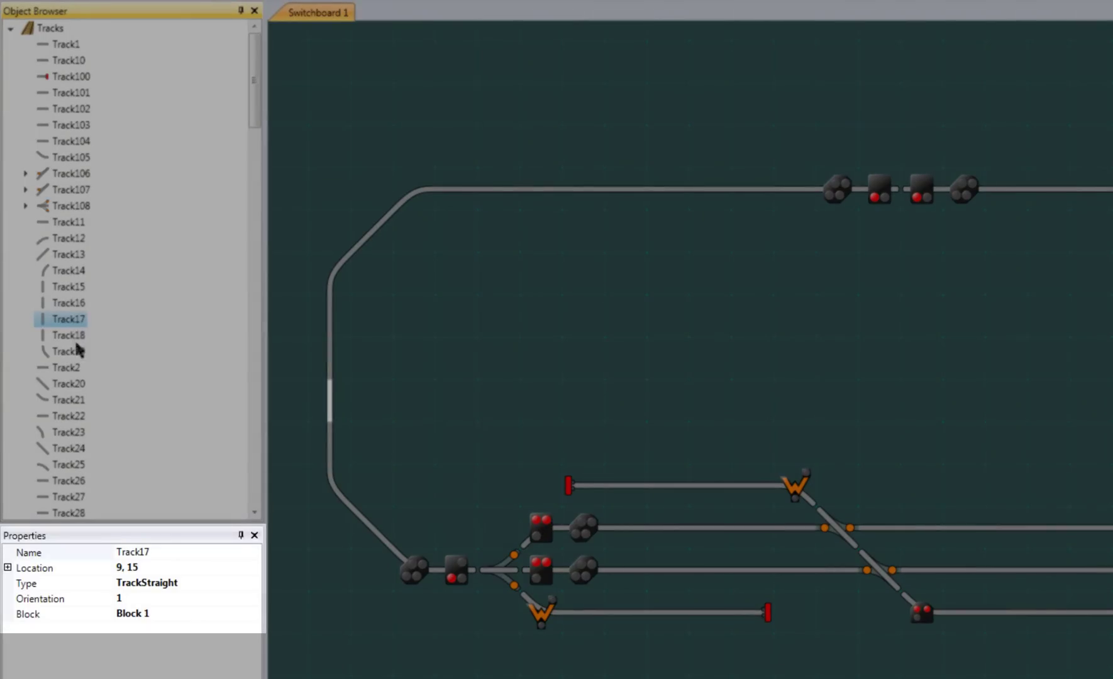
left_click(77, 351)
left_click(82, 384)
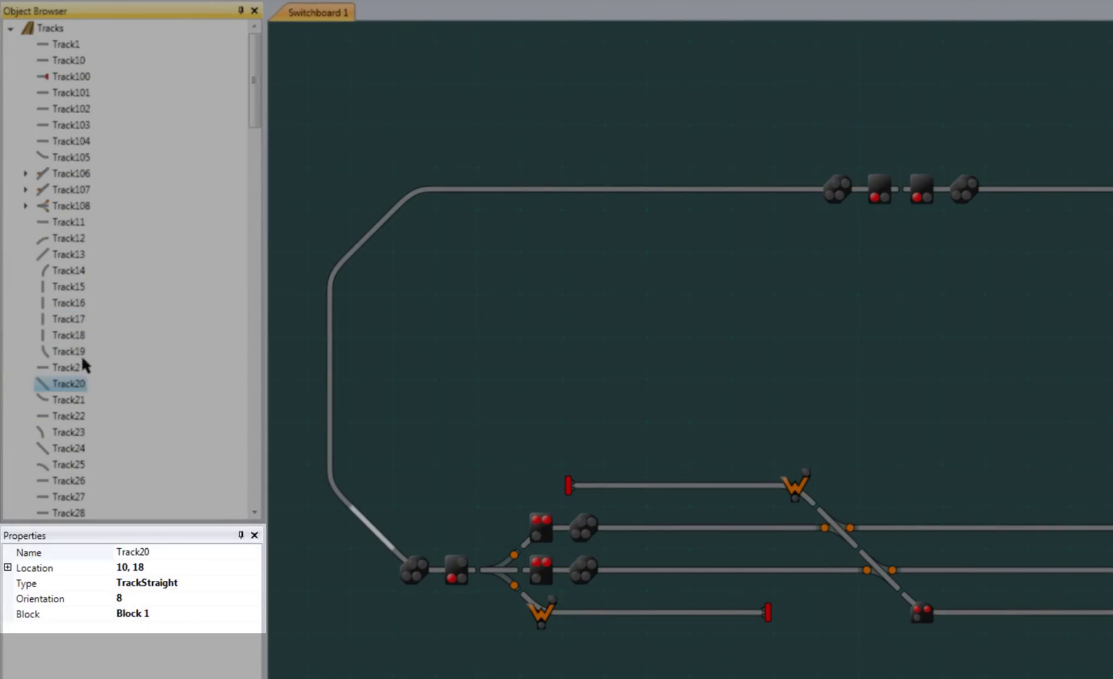
left_click(78, 335)
left_click(75, 321)
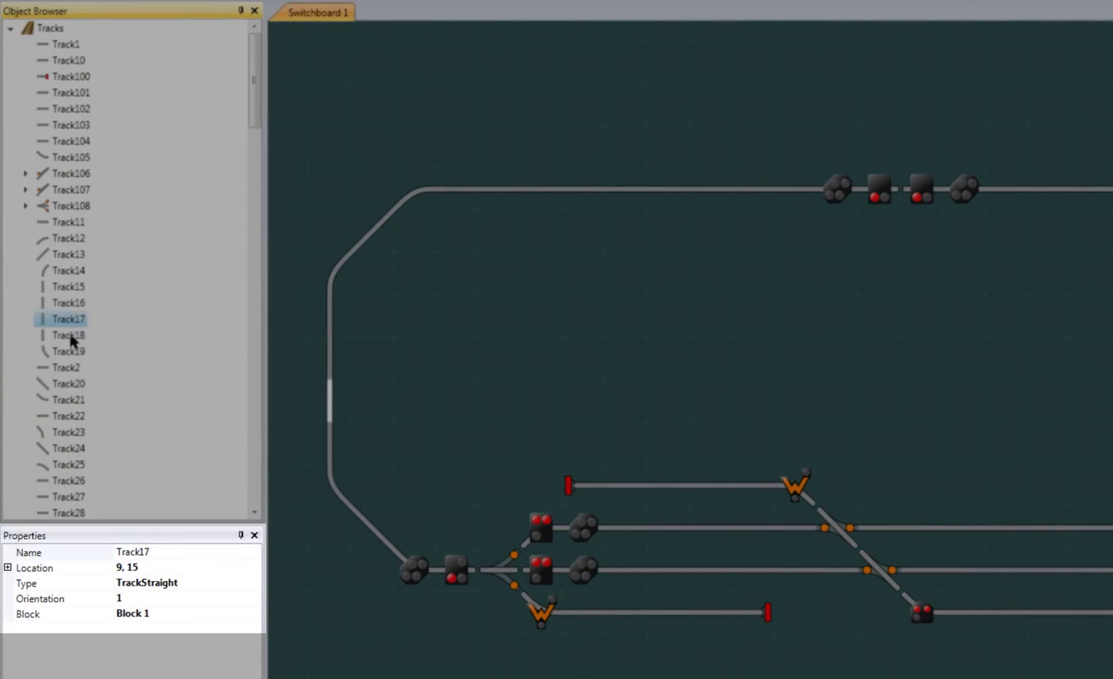
left_click(71, 336)
left_click(68, 369)
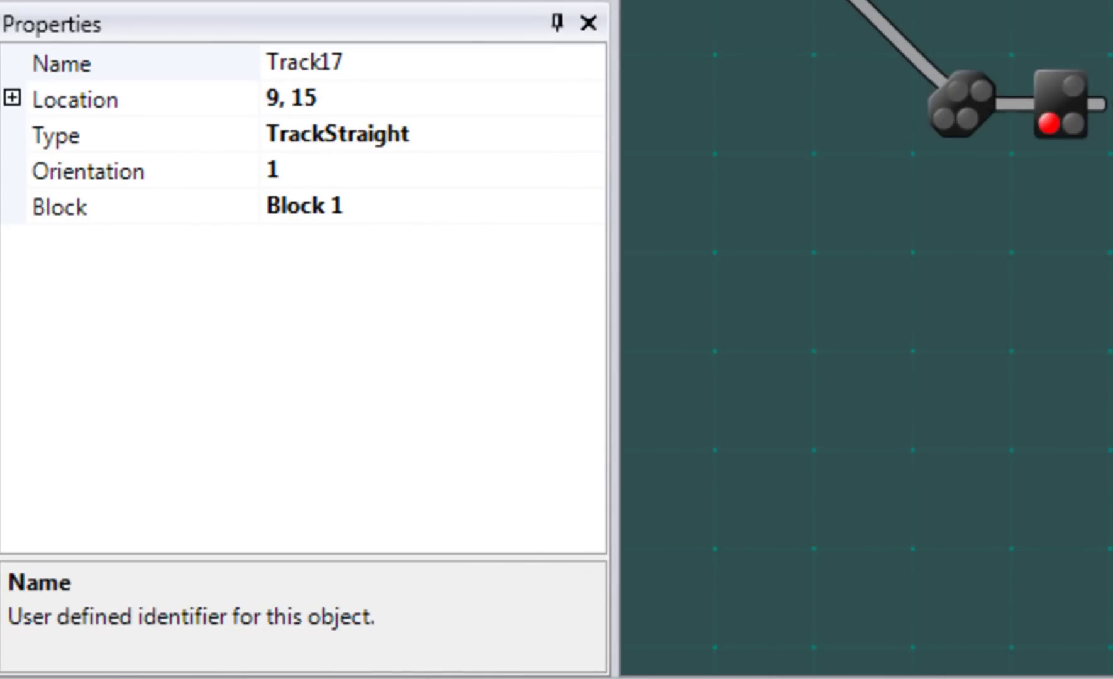
left_click(120, 63)
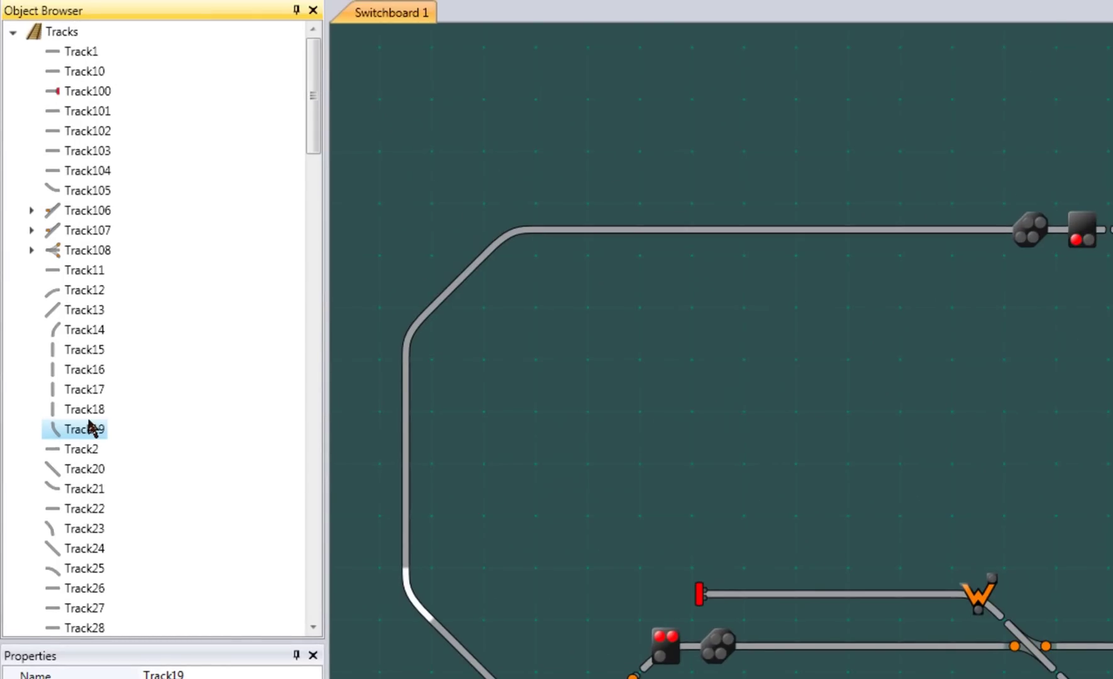
Step: View the context options of Track19, and expand Track108 to view the options of its Straight entry
right_click(89, 427)
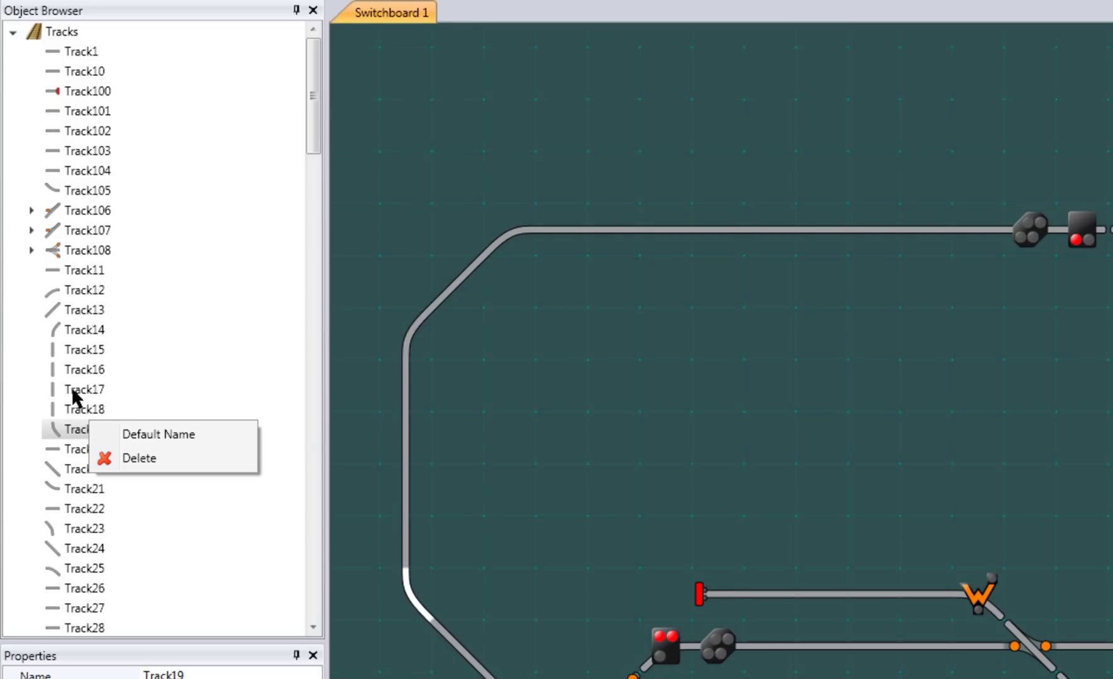
left_click(31, 250)
right_click(92, 276)
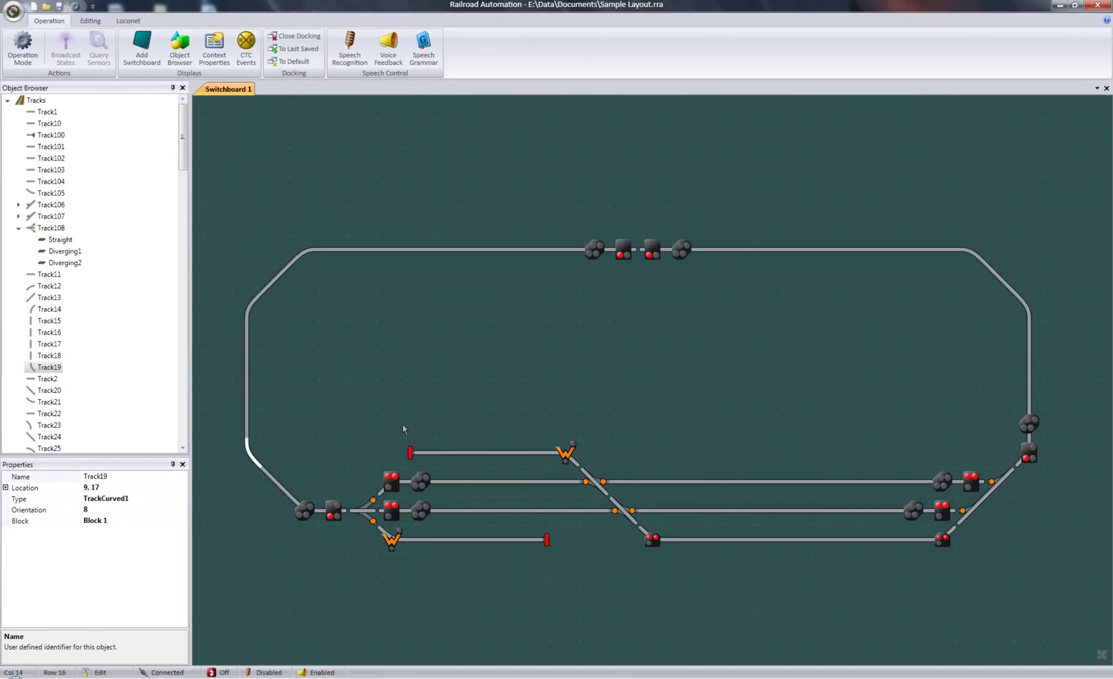
Step: Zoom and pan the switchboard to examine the three-way turnout and the signals around it
scroll(405, 429, "up", 3)
left_click_drag(364, 448, 582, 281)
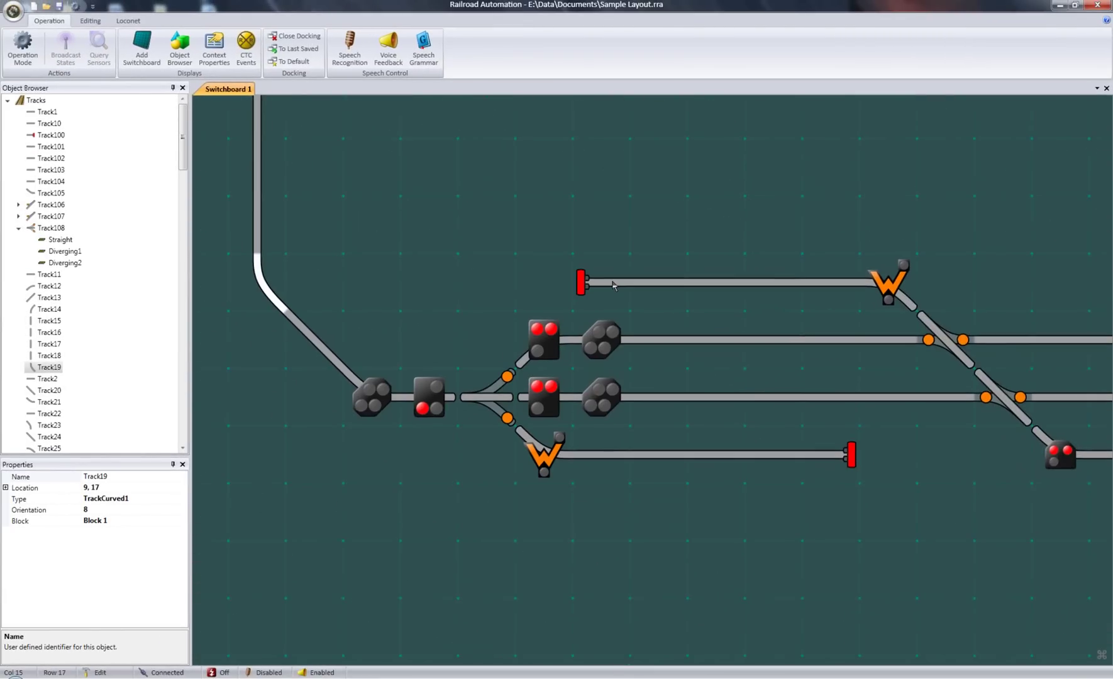
scroll(590, 351, "up", 2)
scroll(590, 349, "up", 2)
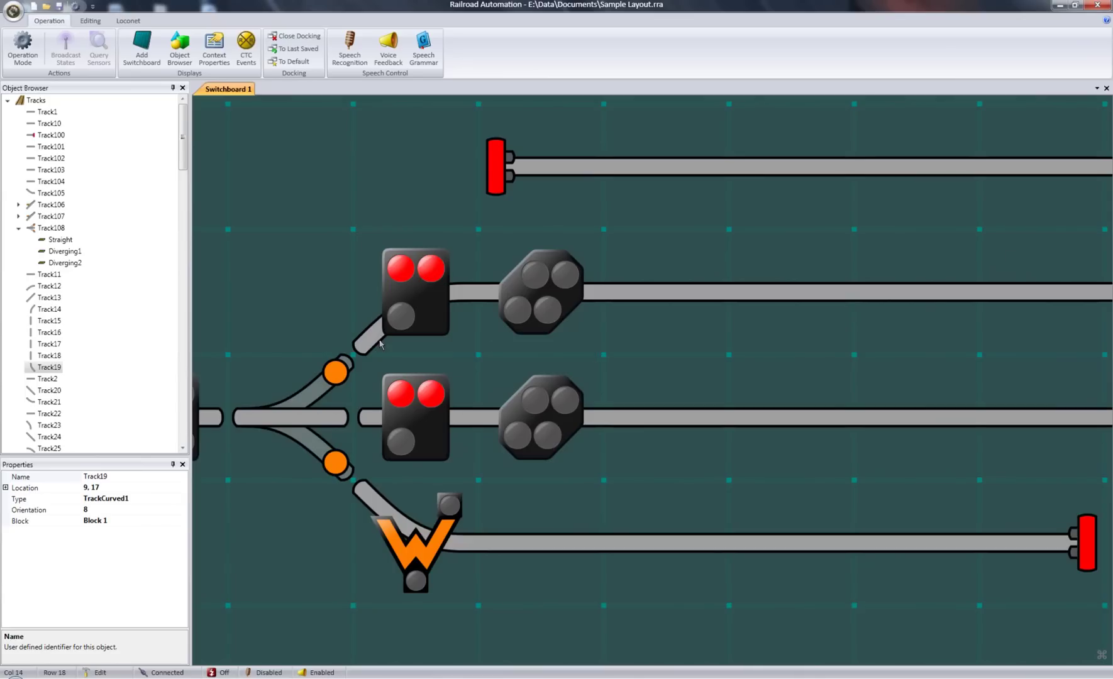
scroll(582, 327, "up", 2)
left_click_drag(580, 321, 568, 341)
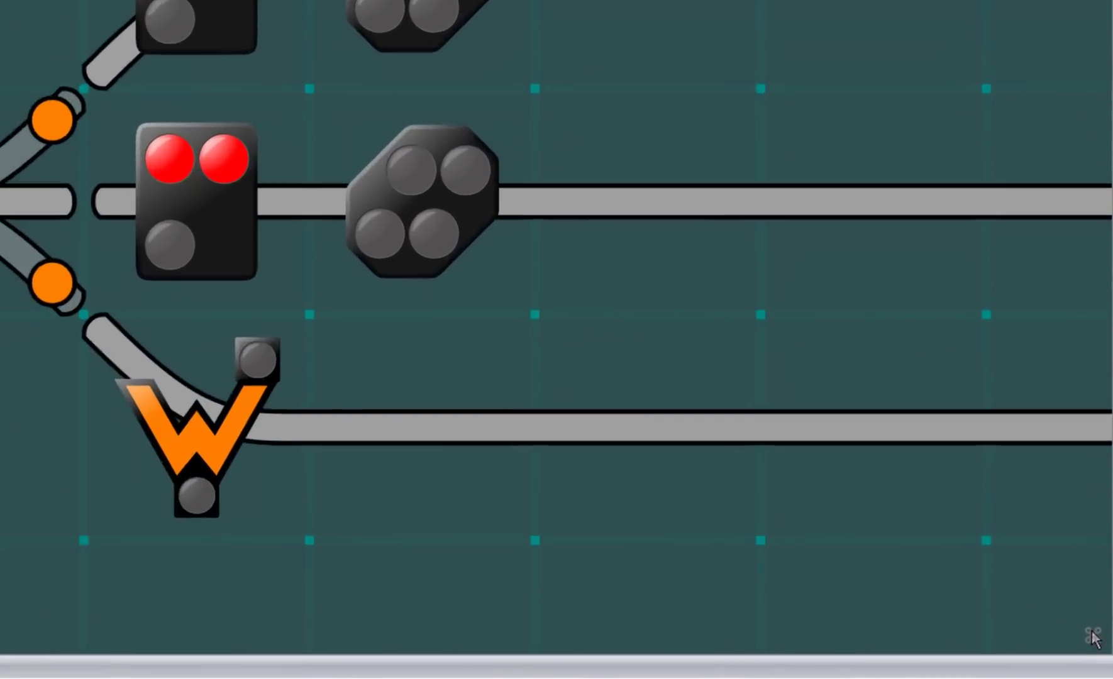
mouse_move(1098, 648)
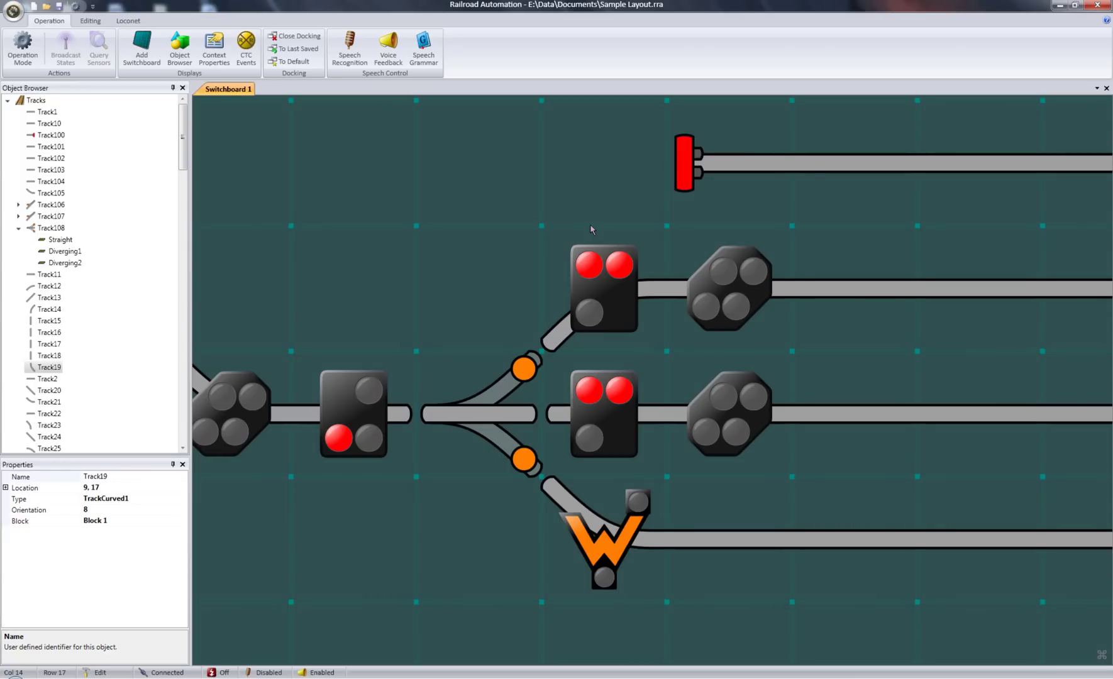
Step: Inspect the spot under the upper departure signal as a track in Edit Tracks mode and as block Plat 1 in Edit Blocks mode
left_click(90, 20)
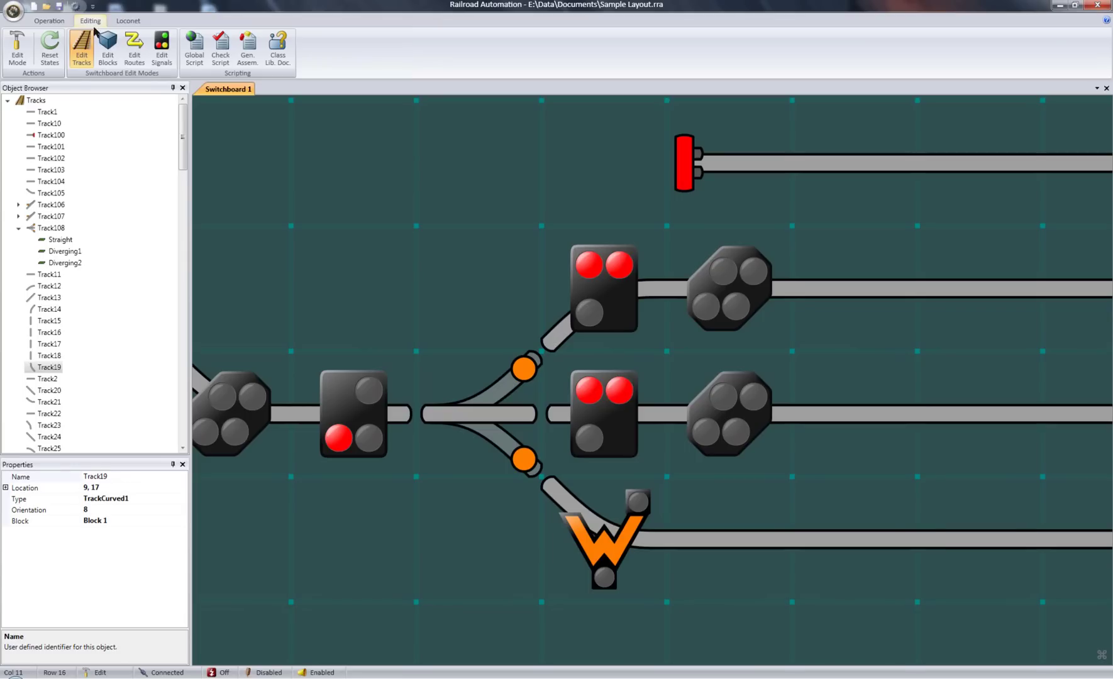
left_click(82, 63)
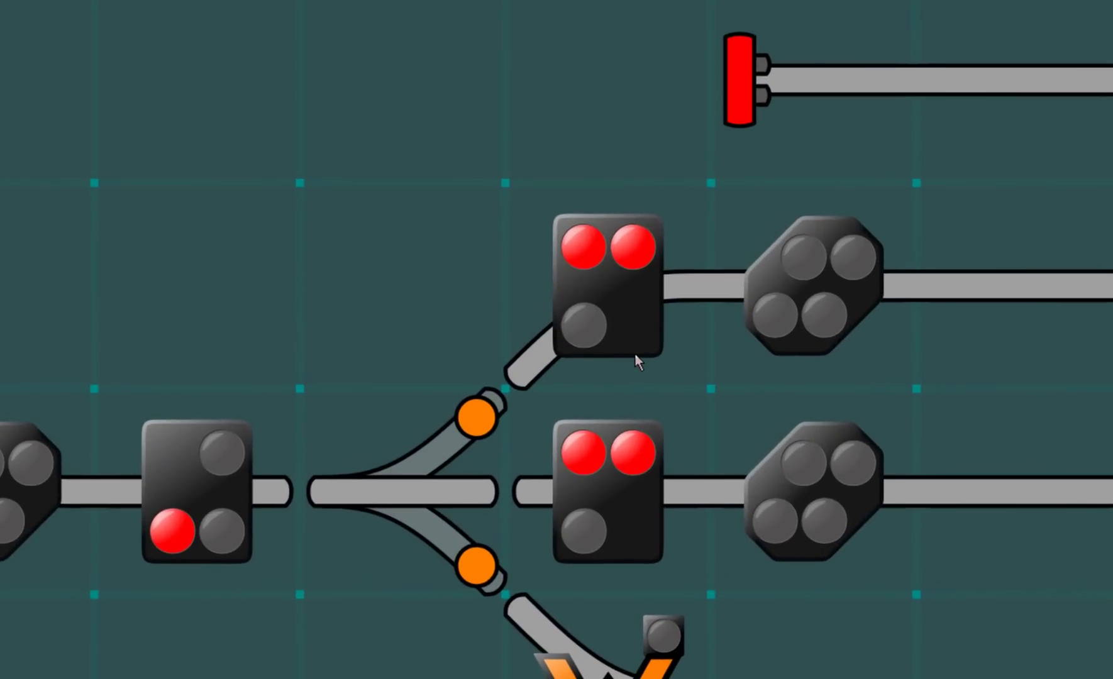
left_click(620, 297)
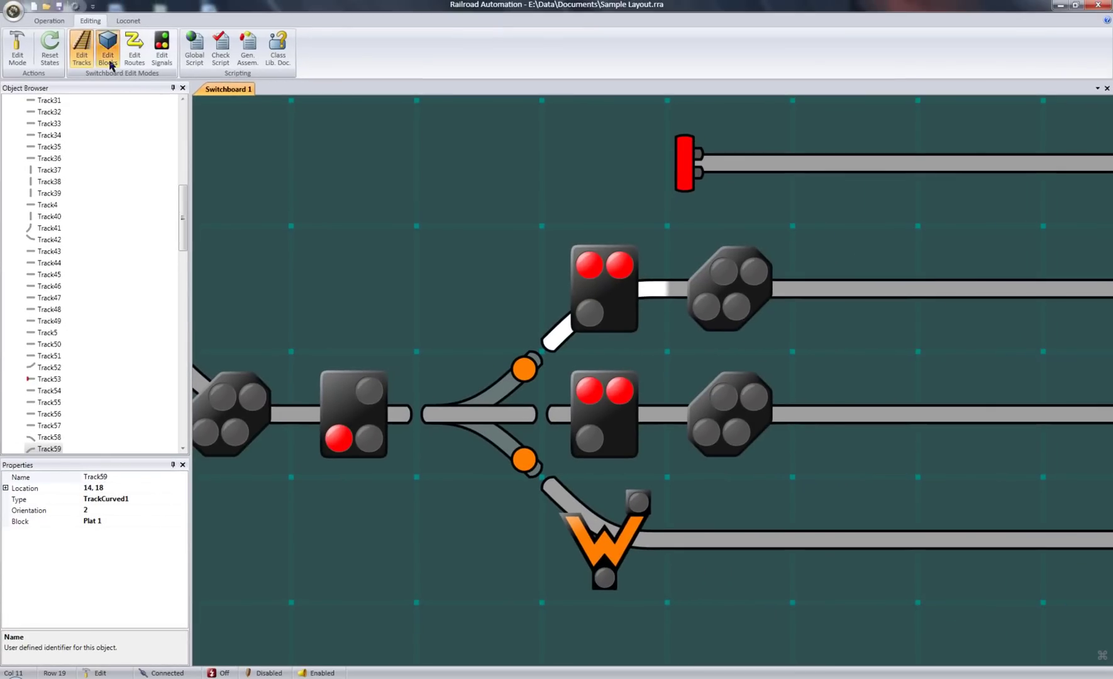
left_click(109, 58)
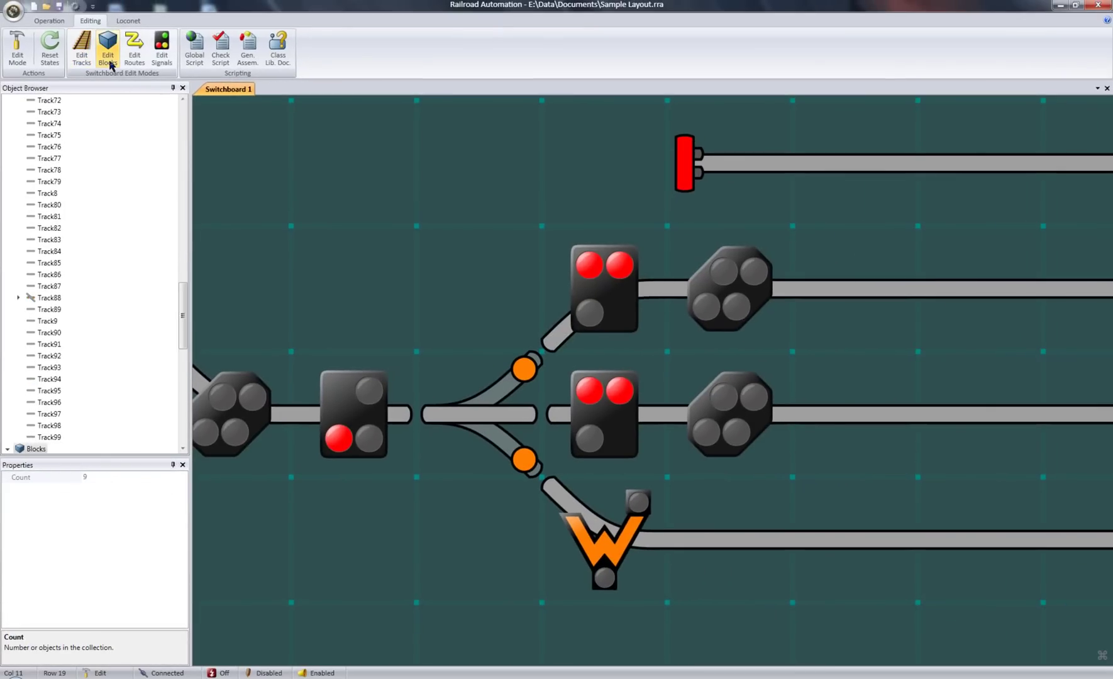
left_click(600, 282)
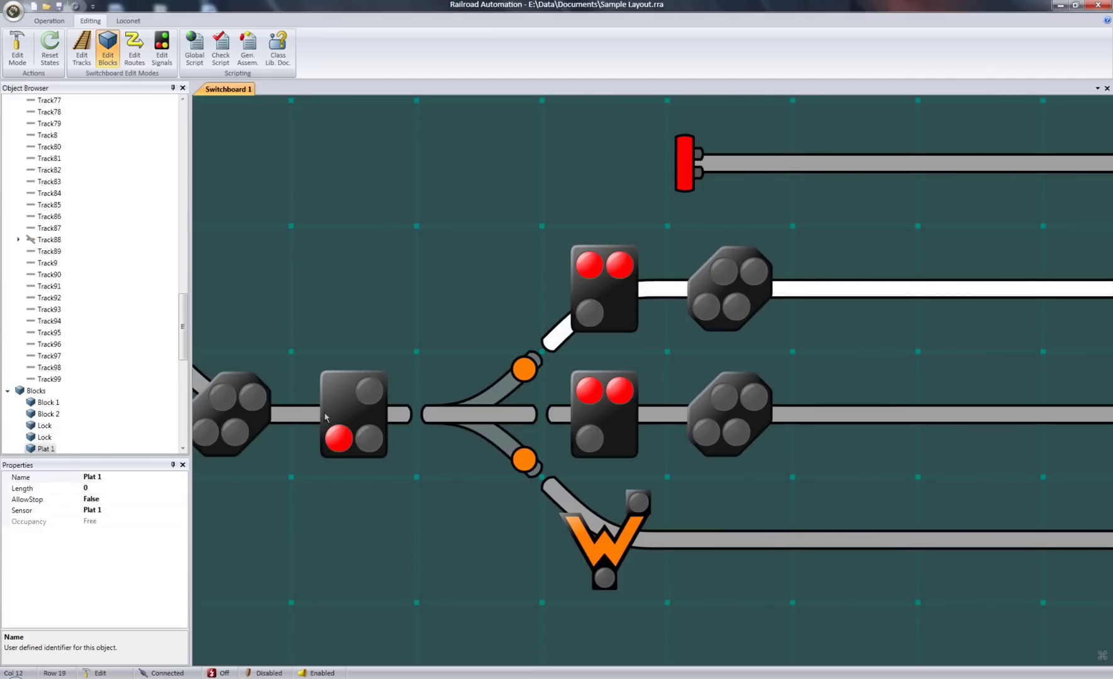
Step: Inspect the same spot as route W Entry 1 in Edit Routes mode and as signal W Depart 1 in Edit Signals mode
left_click(133, 47)
left_click(610, 308)
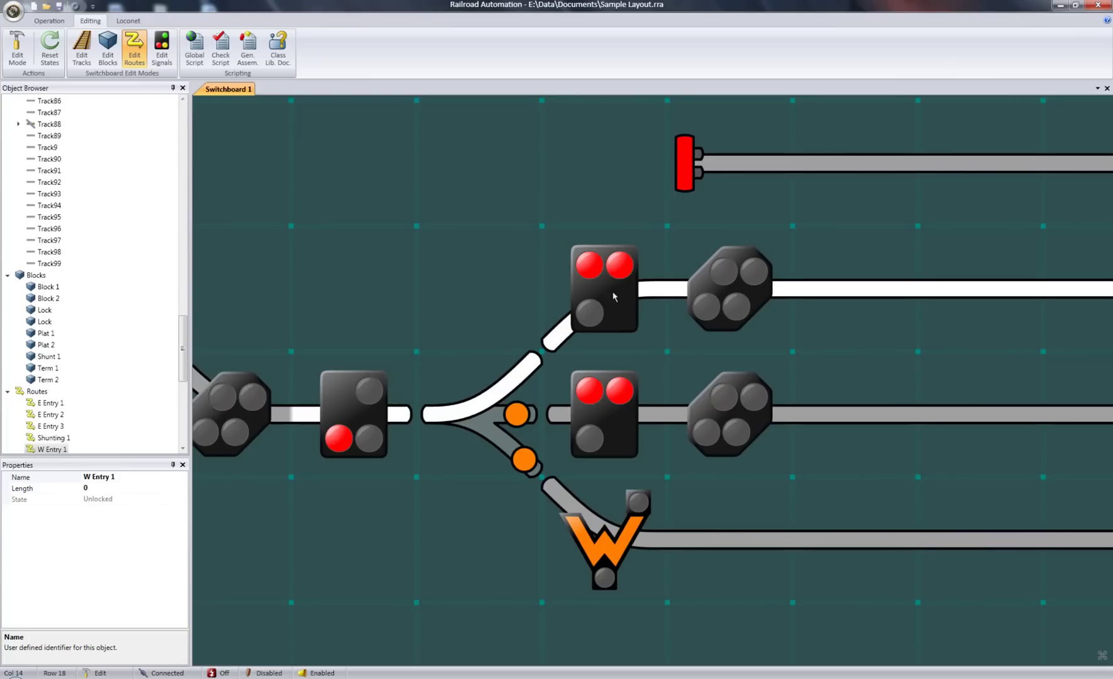
left_click(162, 47)
left_click(604, 296)
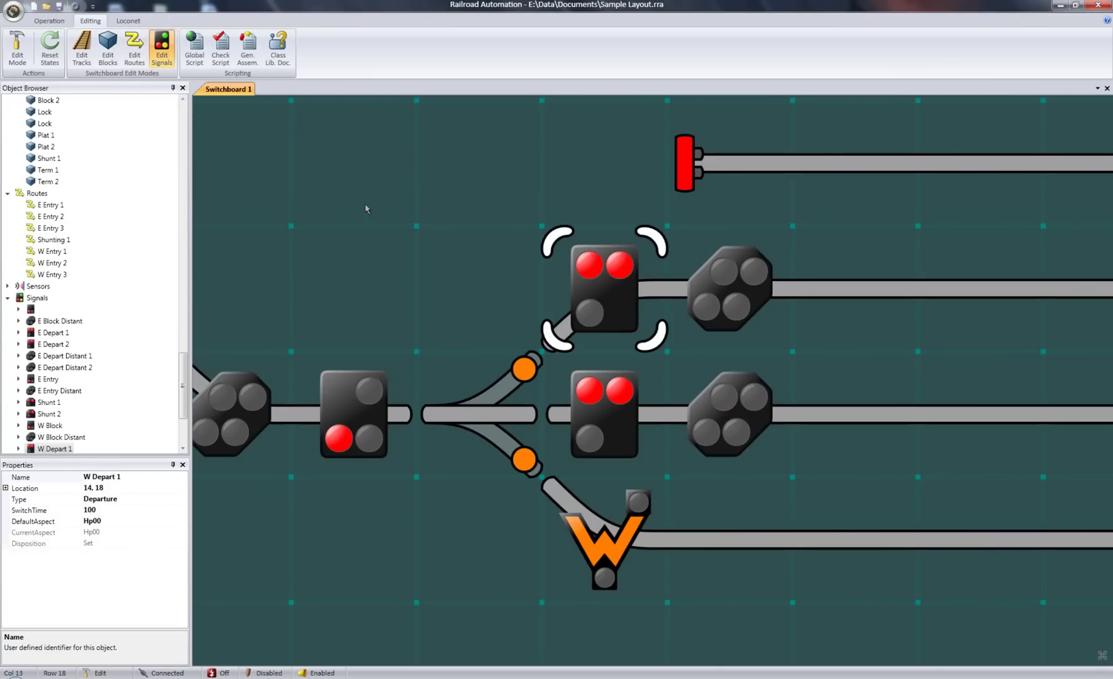
Step: In Edit Routes mode, highlight the routes W Entry 1, W Entry 2 and W Entry 3 in turn from the three-way turnout
left_click(134, 47)
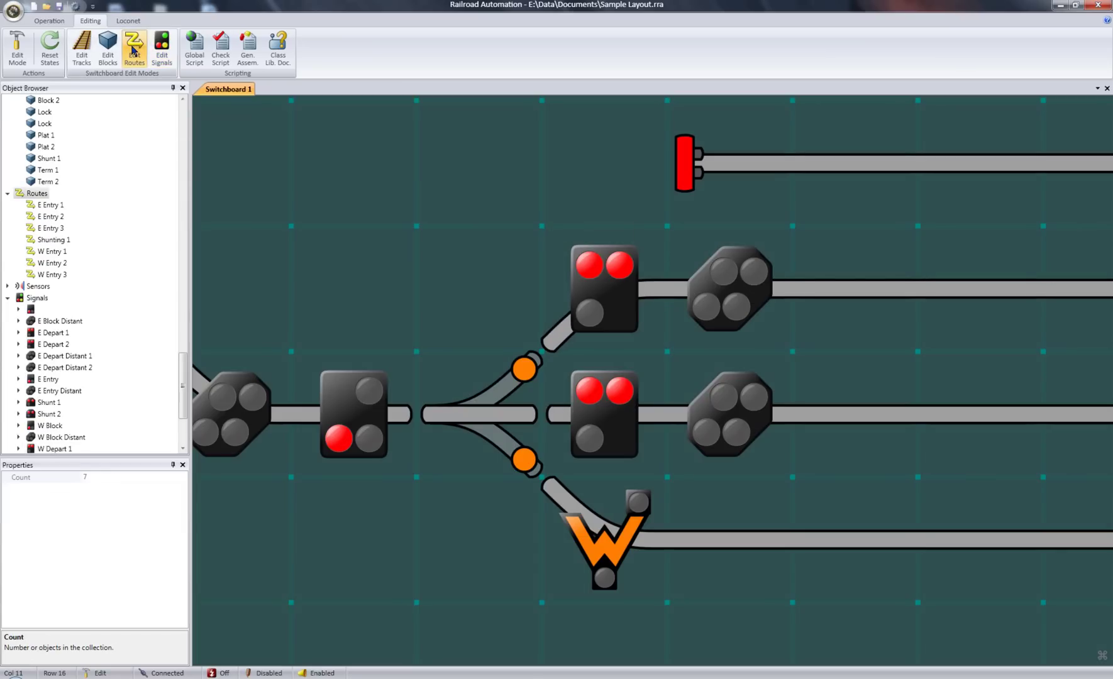
left_click(485, 418)
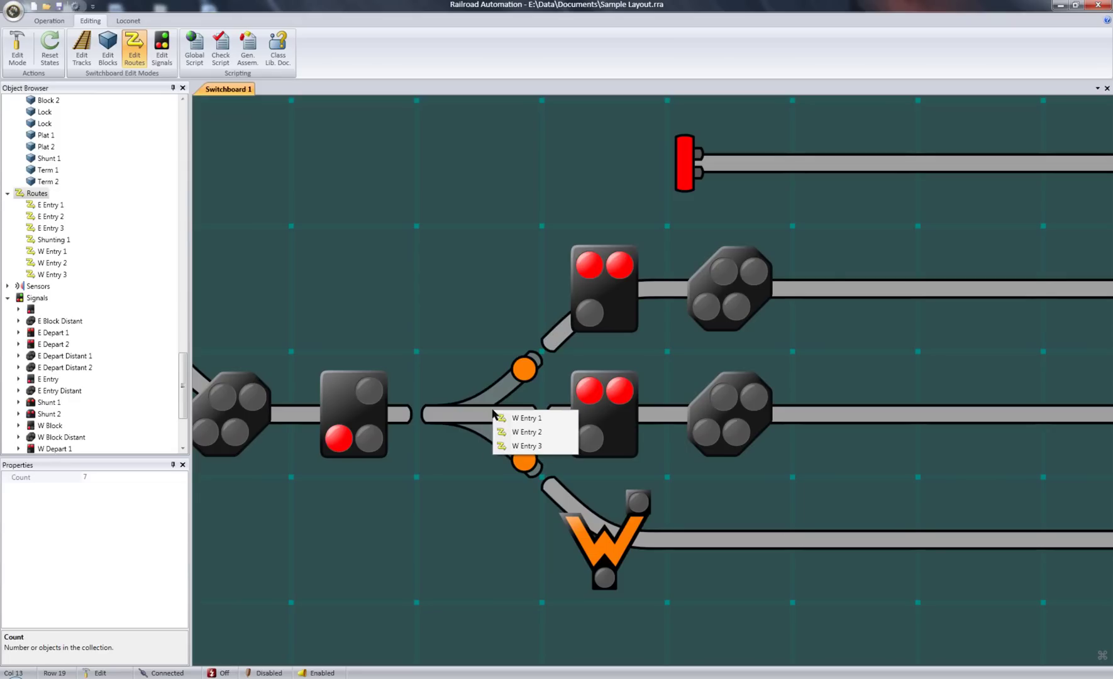
left_click(511, 418)
left_click(490, 416)
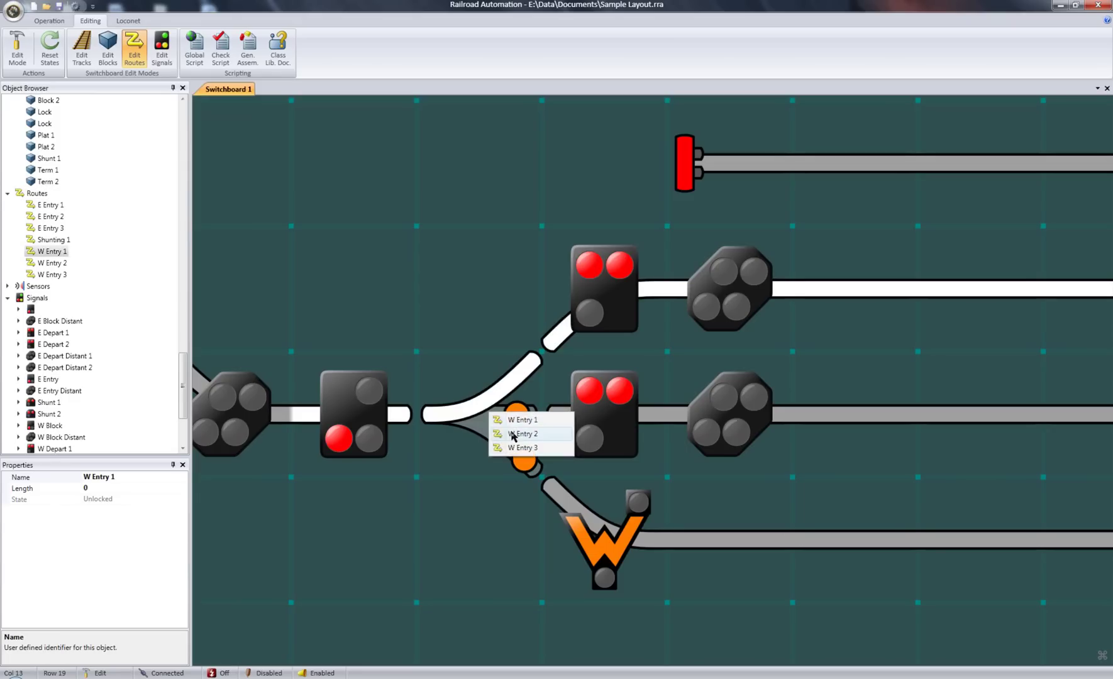
left_click(512, 434)
left_click(480, 416)
left_click(505, 455)
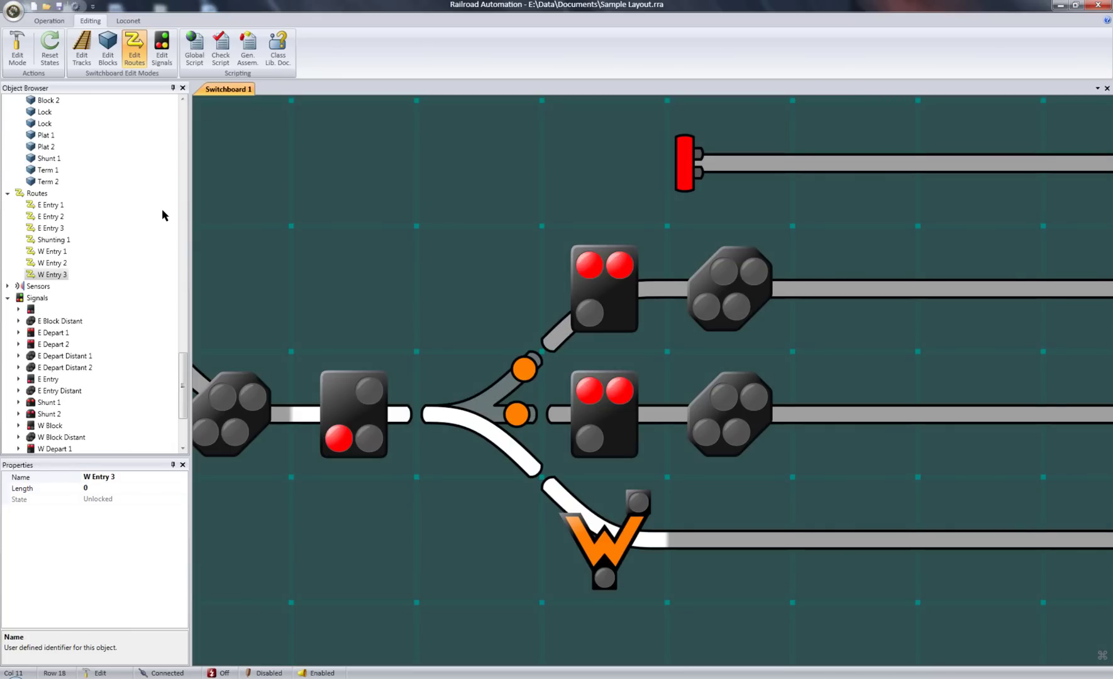
Step: Select the Term 1 block in the Object Browser to highlight it on the switchboard
left_click(45, 171)
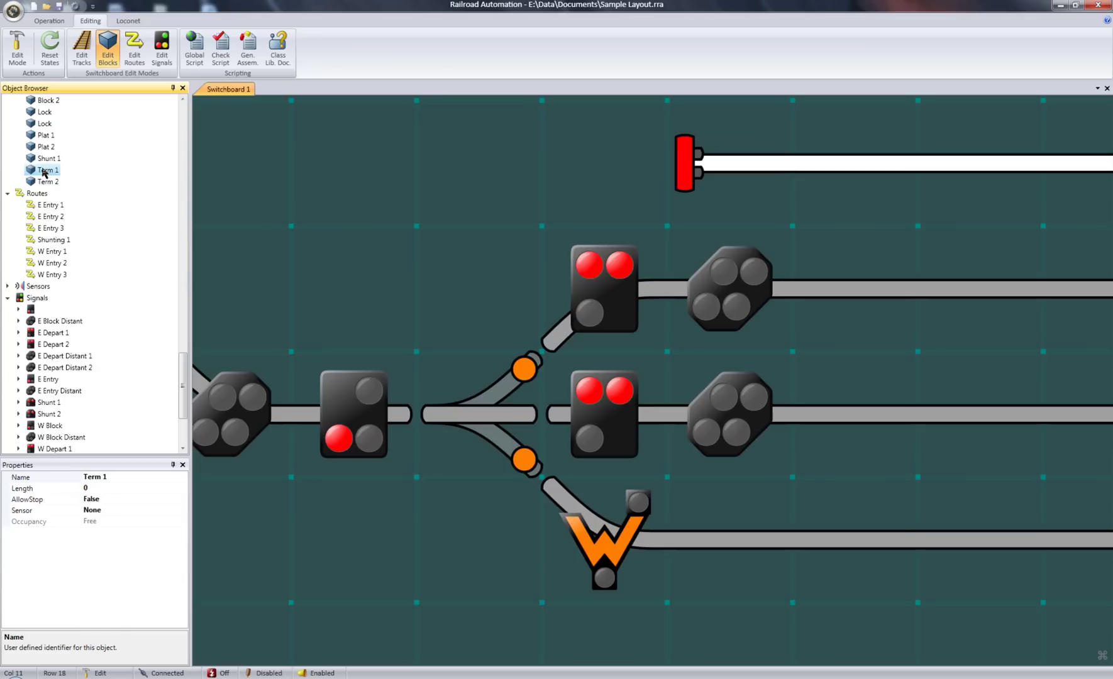
Step: Select the blocks Term 2, Plat 1 and Plat 2 in the Object Browser to highlight each on the switchboard
left_click(45, 183)
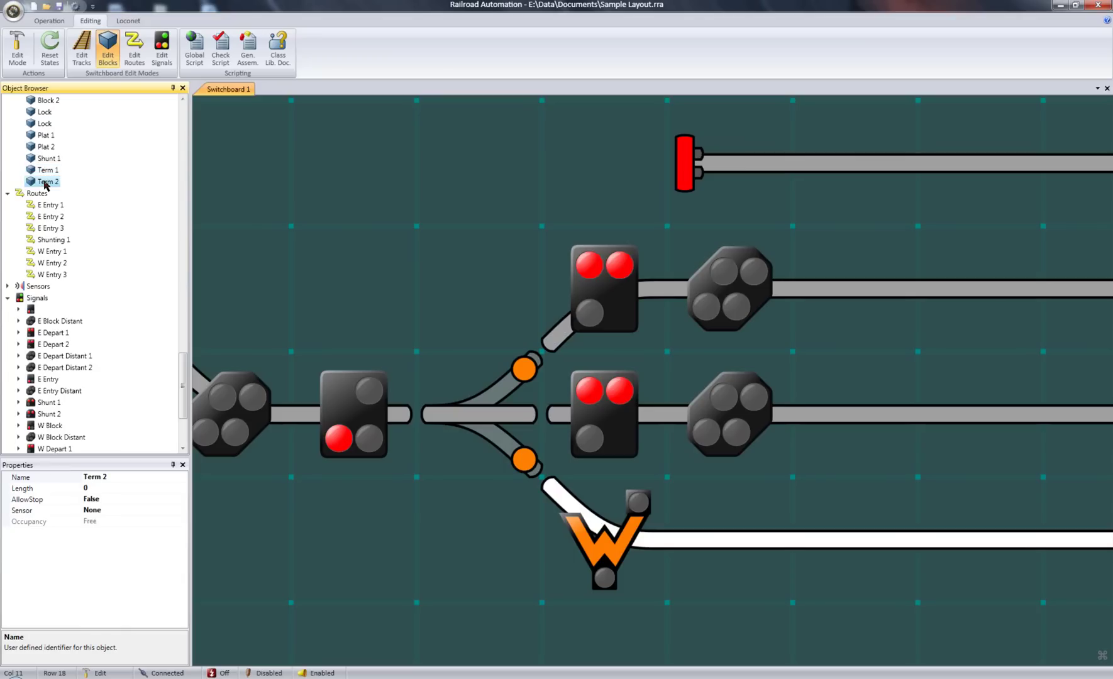
left_click(46, 136)
left_click(46, 149)
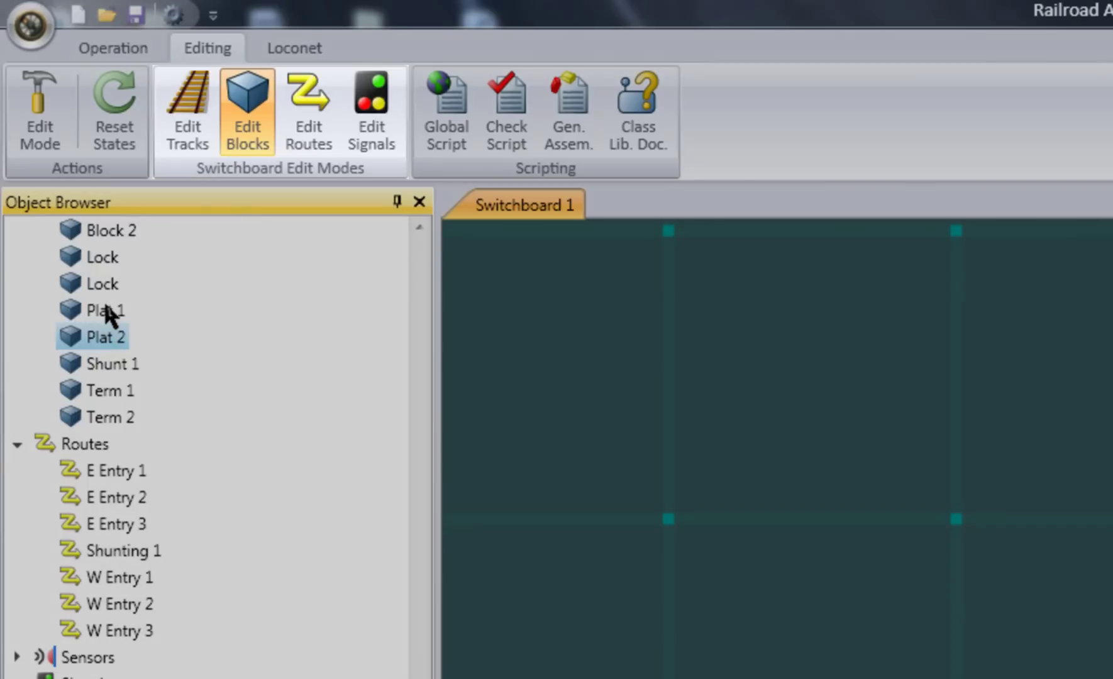
left_click(47, 136)
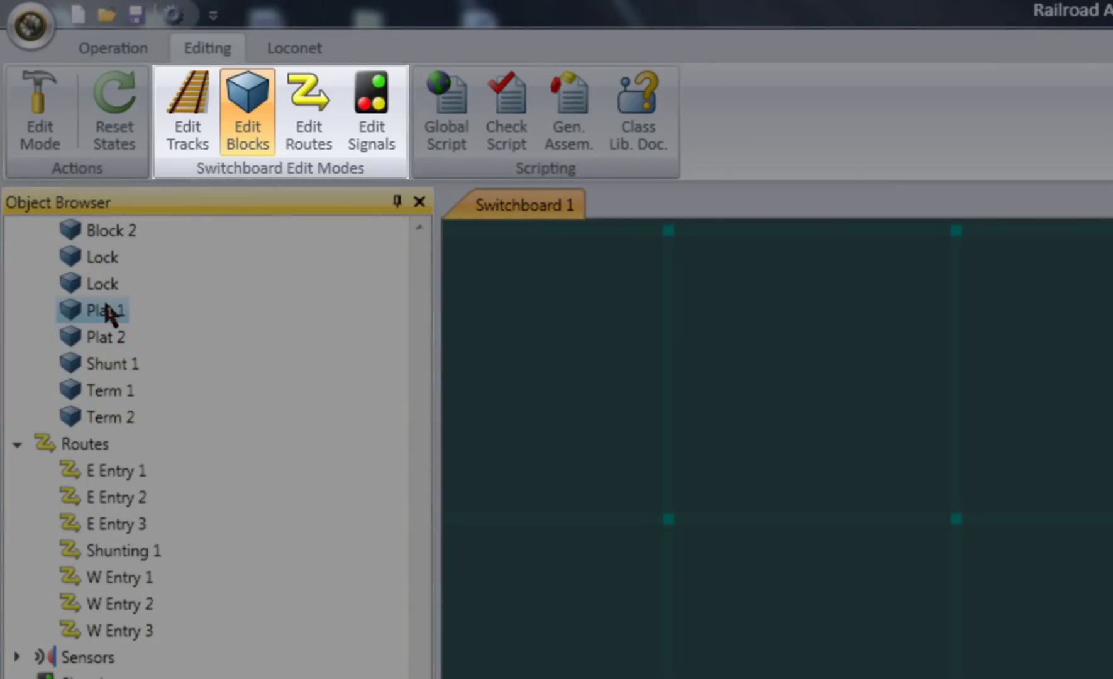
left_click(110, 338)
Step: Alternate between routes E Entry 1 and E Entry 3 and blocks Term 1 and Shunt 1 in the Object Browser, ending on E Entry 3
left_click(120, 472)
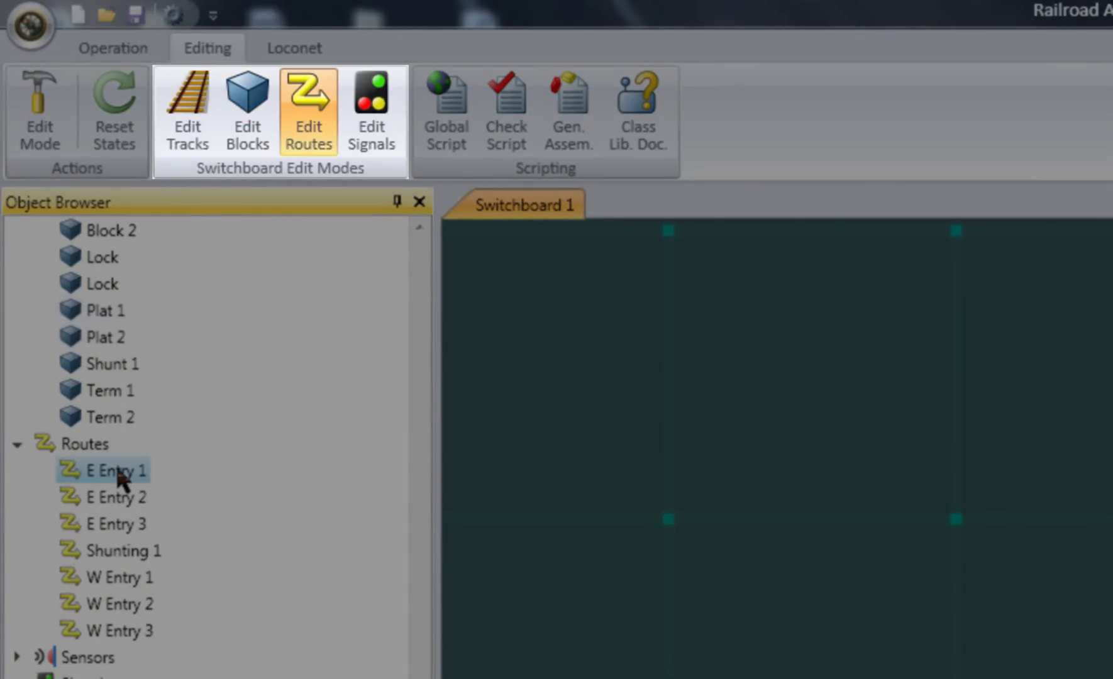
left_click(115, 523)
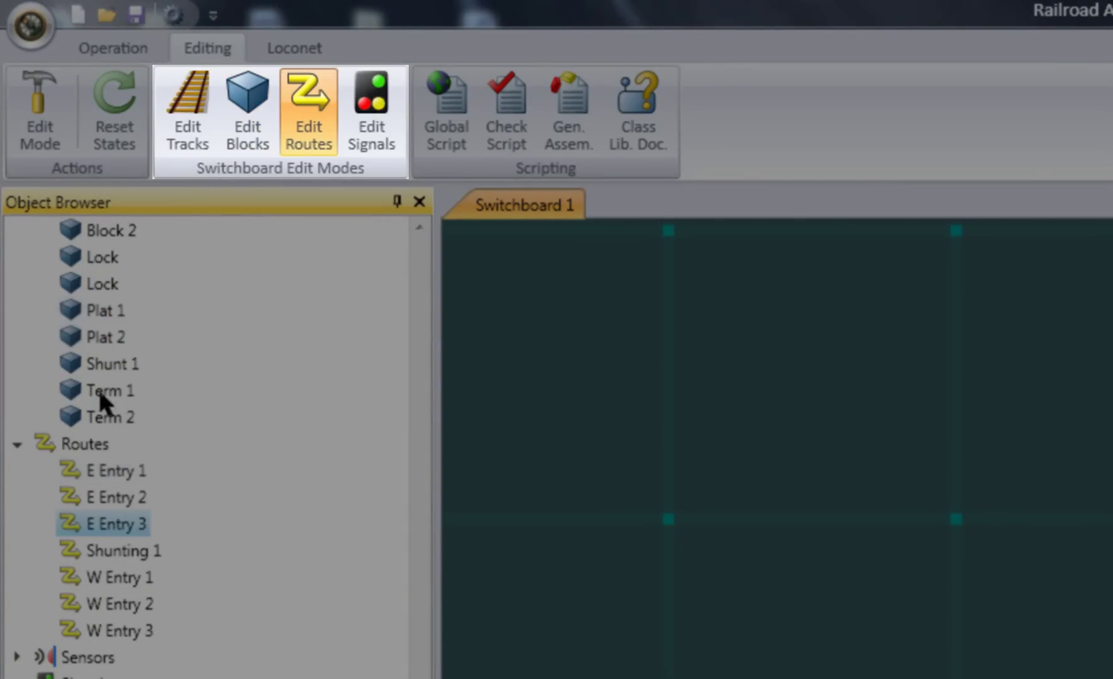
left_click(101, 390)
left_click(100, 364)
left_click(117, 523)
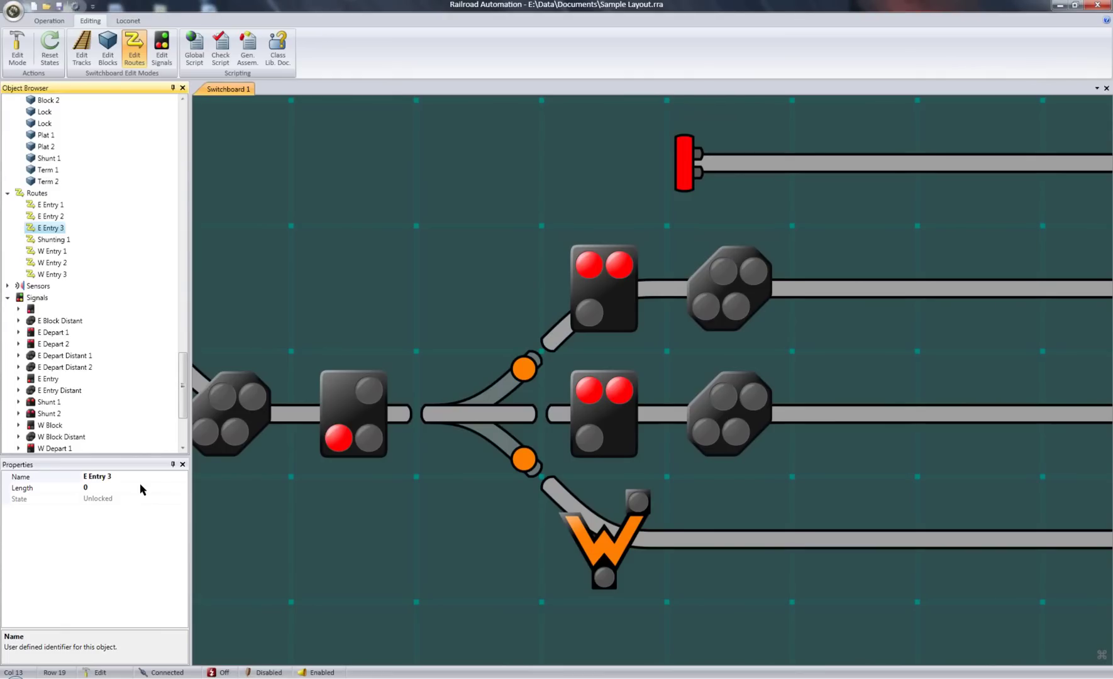
Step: Examine the context commands for routes at the three-way turnout and on the empty grid above it in Edit Routes mode
right_click(475, 370)
right_click(477, 315)
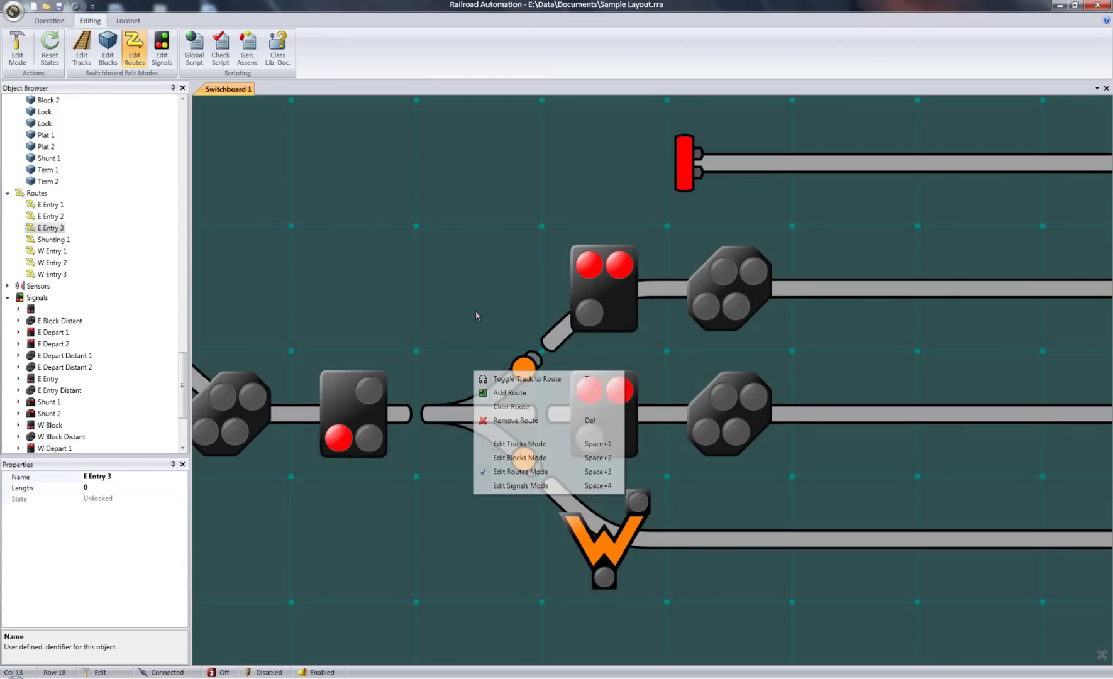
left_click(458, 361)
right_click(458, 361)
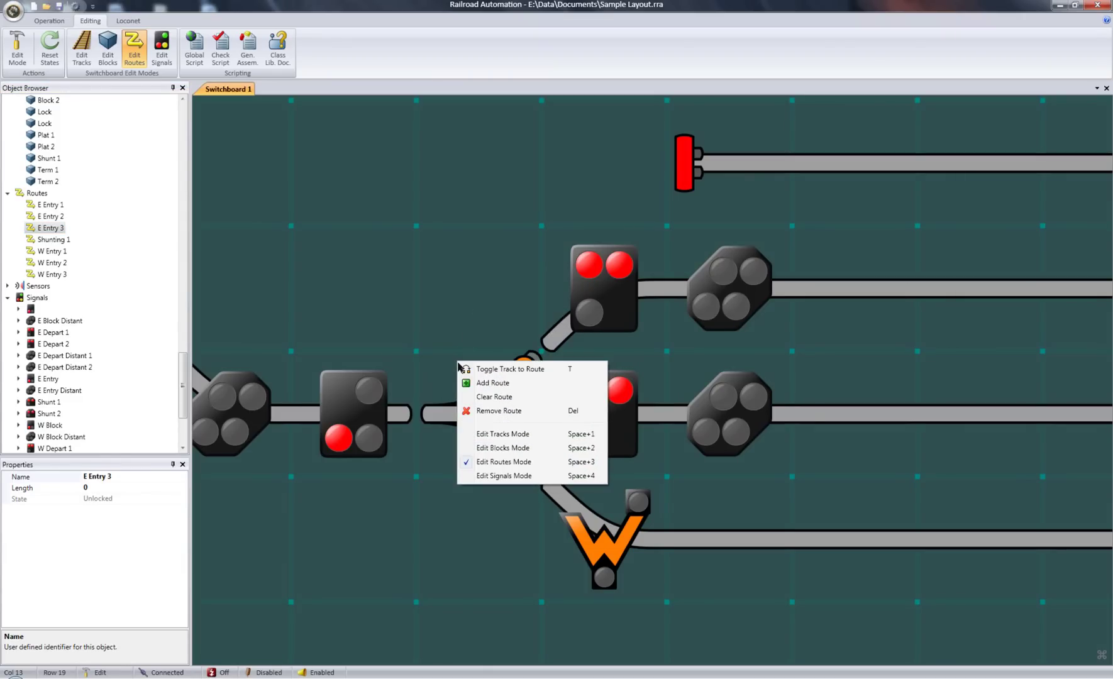
Step: In Edit Blocks mode, compare the context commands on empty grid, on the Plat 1 block's track, and on empty grid with Plat 1 selected
left_click(105, 45)
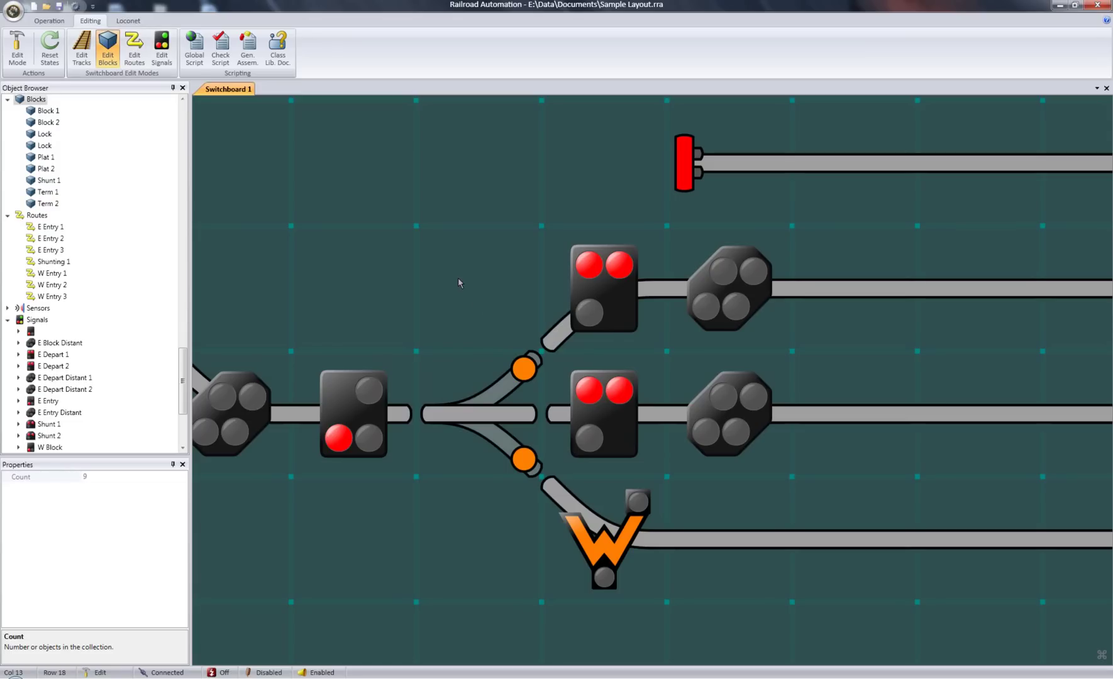
right_click(476, 305)
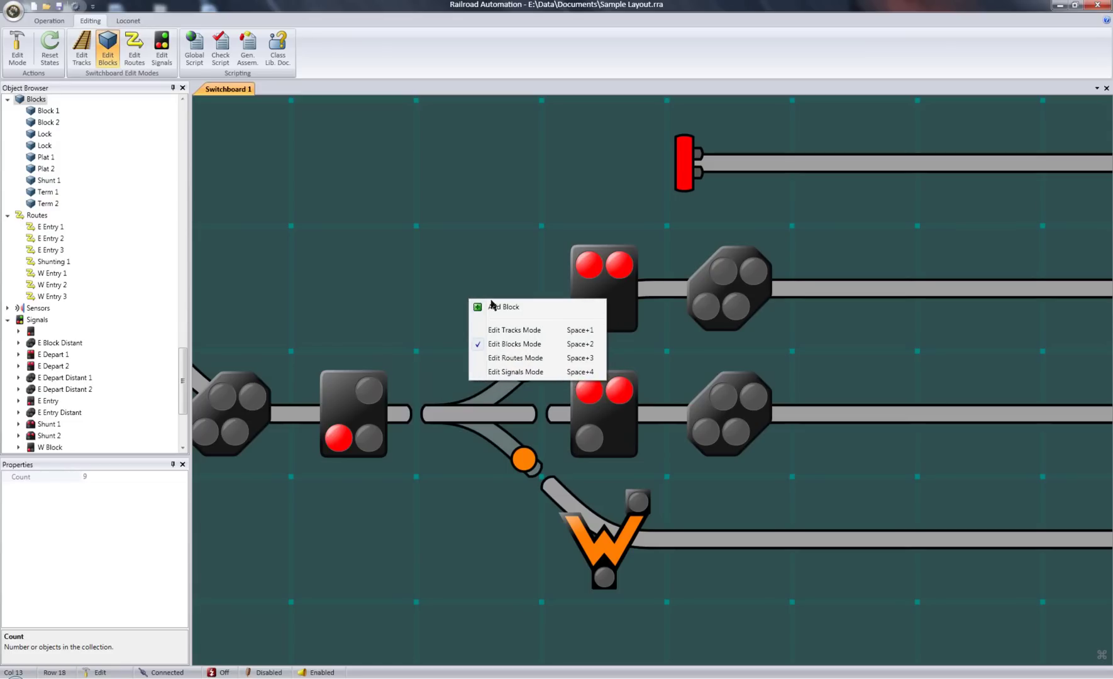
left_click(649, 291)
right_click(649, 291)
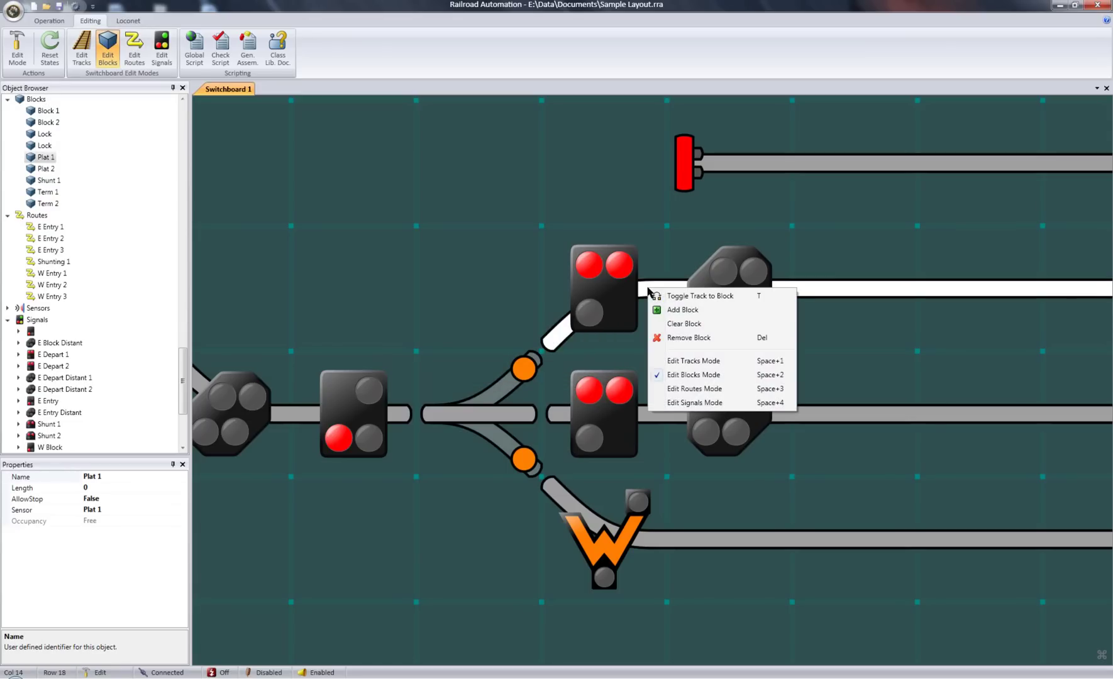
right_click(480, 281)
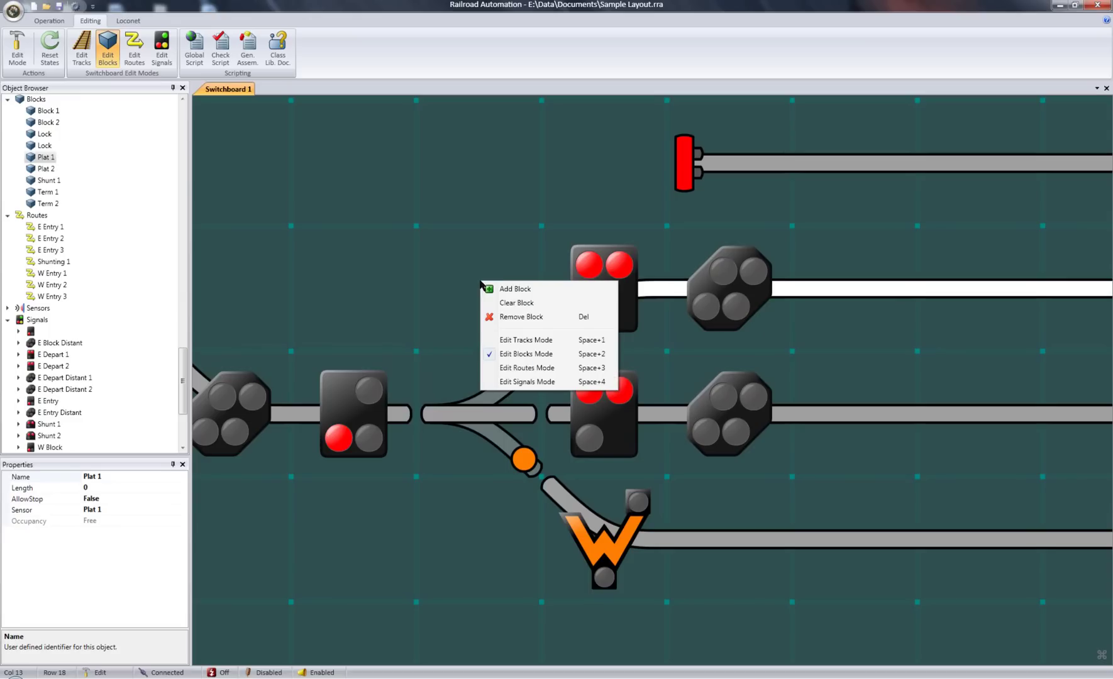
left_click(474, 284)
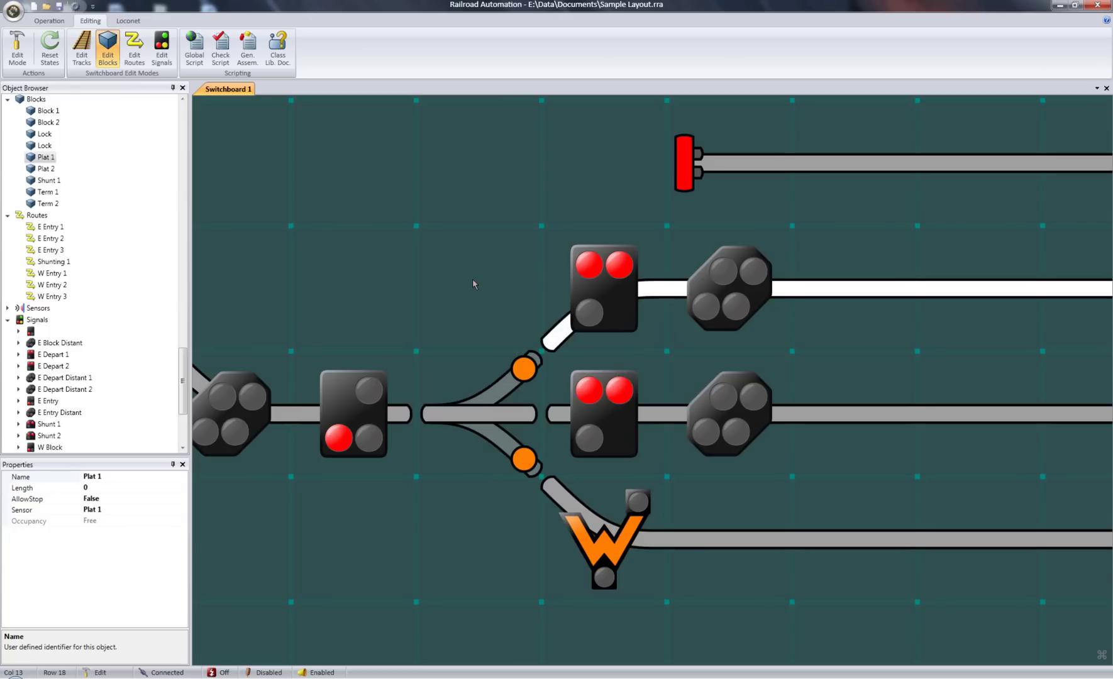